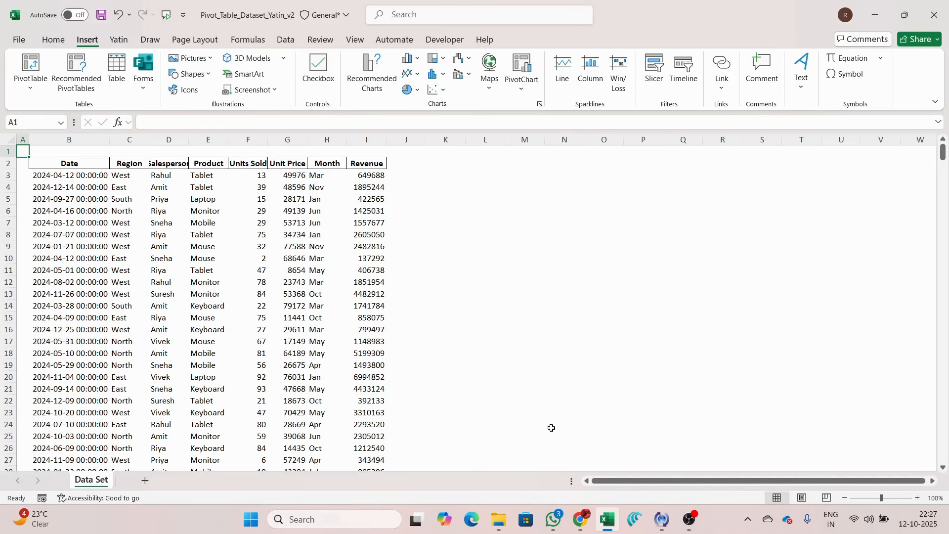
Examine the sales records in the Data Set sheet and return to the header row.
key(Right)
key(Down)
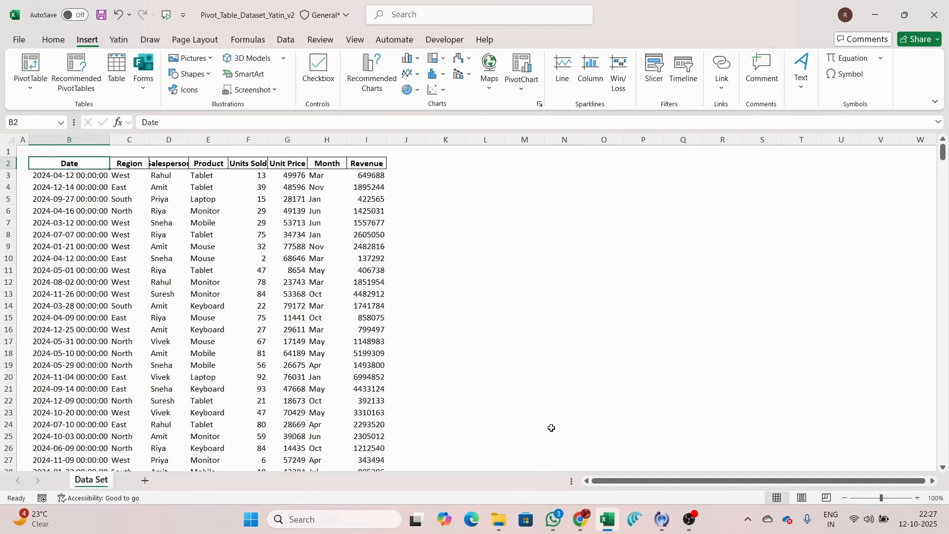
key(Down)
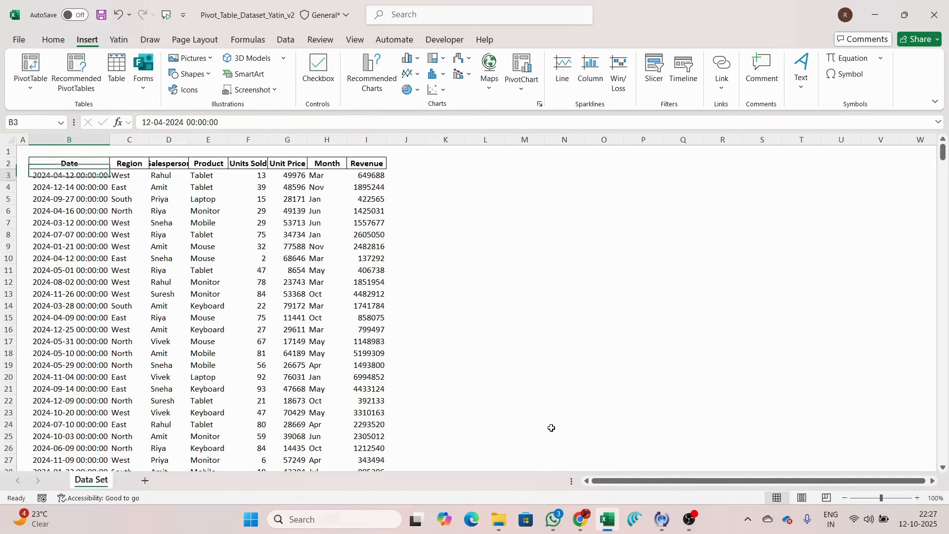
key(Up)
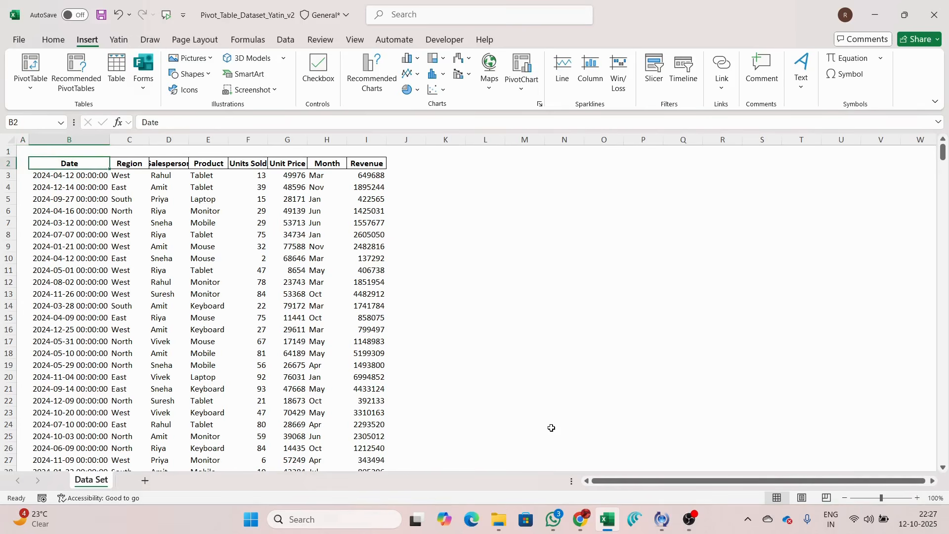
scroll(543, 395, down, 17)
scroll(417, 414, down, 20)
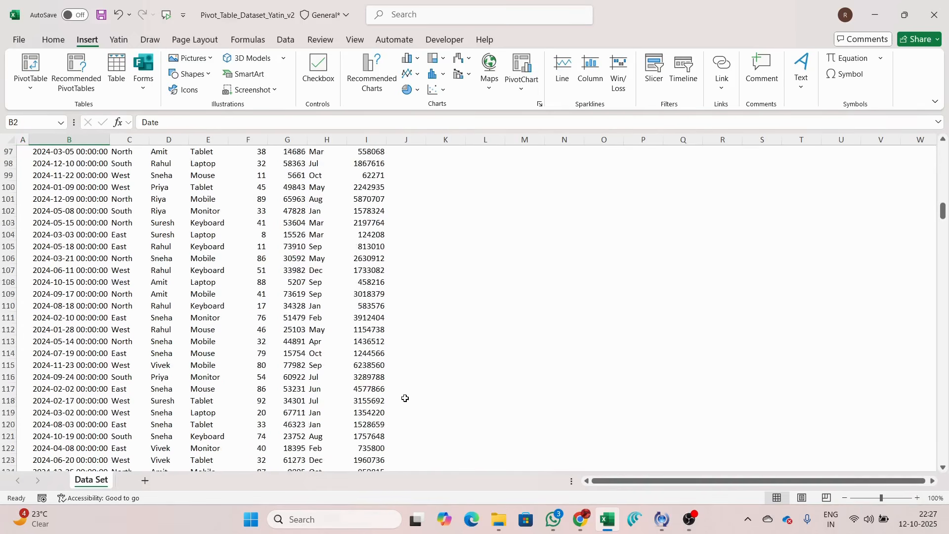
scroll(389, 405, down, 13)
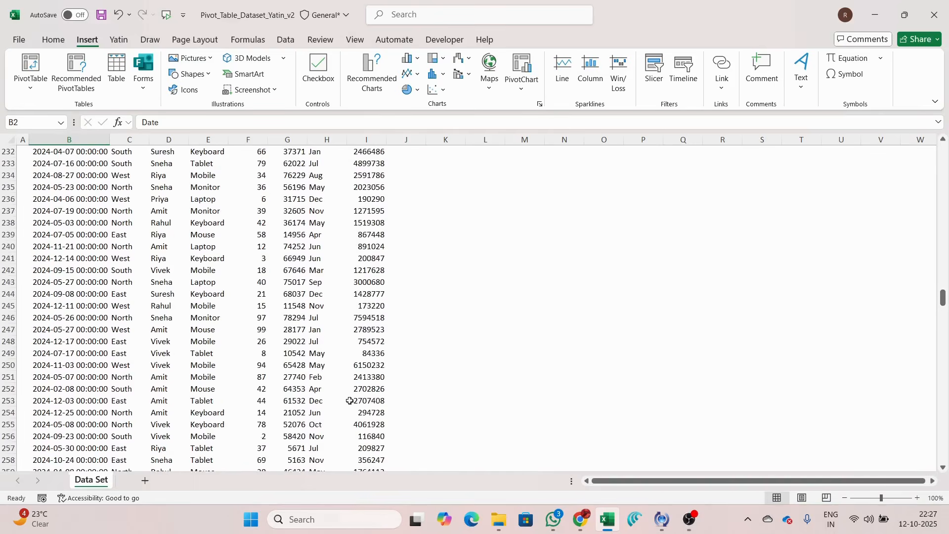
click(186, 375)
key(ctrl+Up)
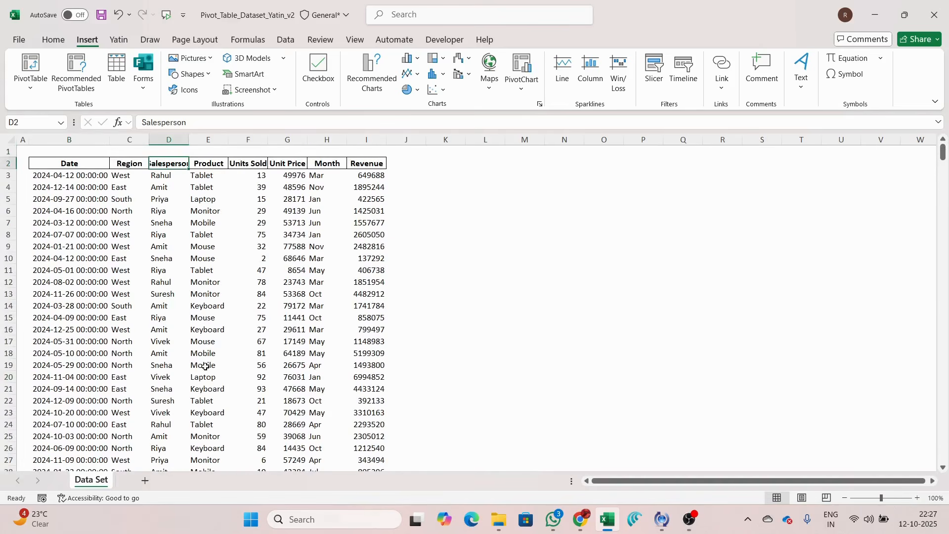
Review the Region, Salesperson and Product headers and the first few product entries of the data set.
key(Left)
key(Right)
key(Right)
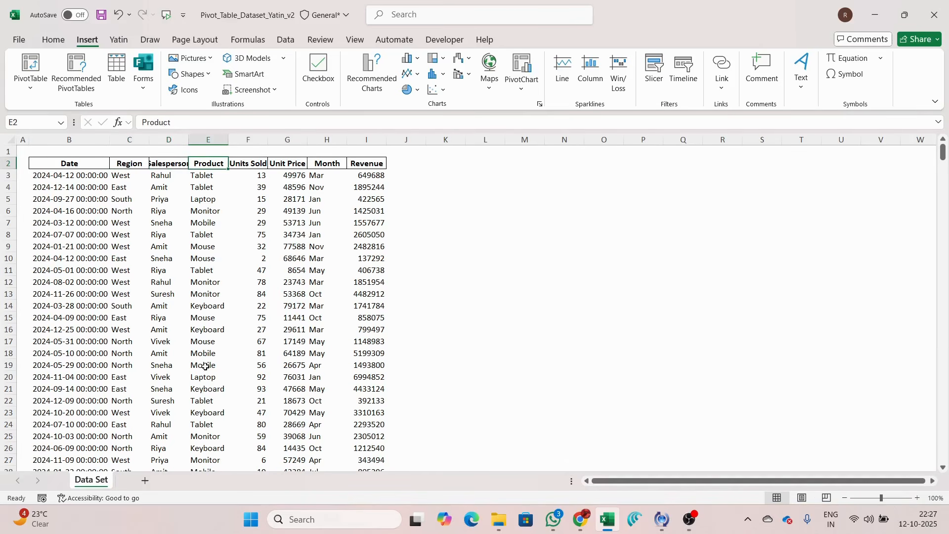
key(Down)
key(Down)
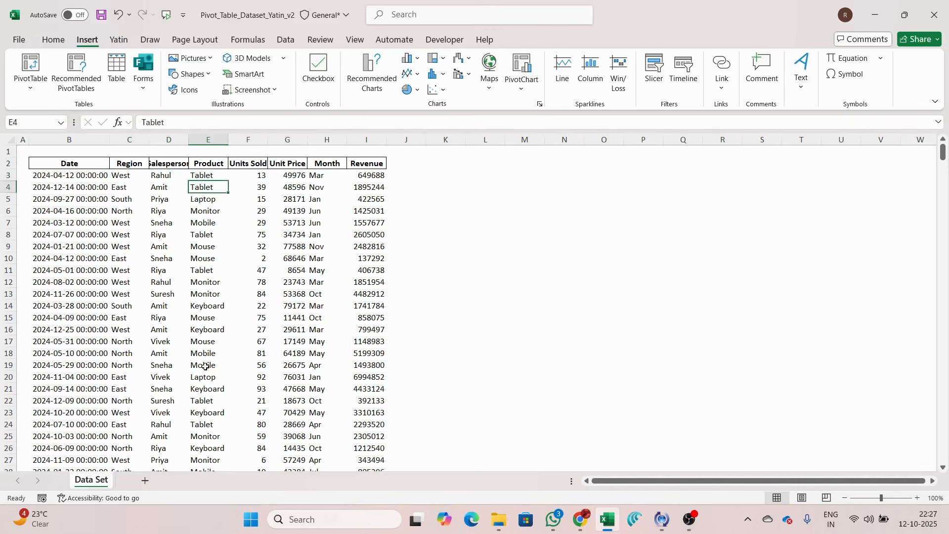
key(Down)
key(Down)
key(Up)
Check how far down the Date column's records extend and return to the Date header in B2.
key(Left)
key(Left)
key(Up)
key(Up)
key(Up)
key(Left)
key(ctrl+Down)
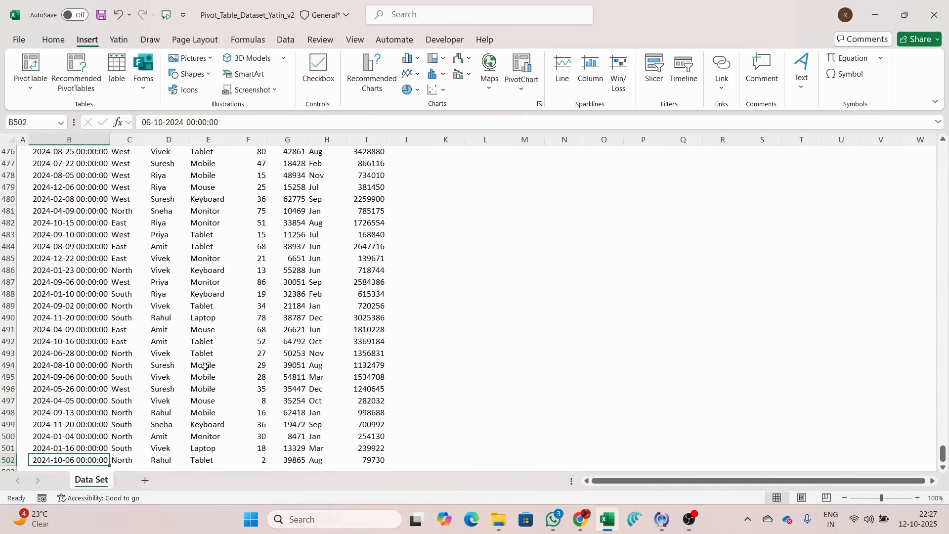
key(ctrl+Up)
key(Up)
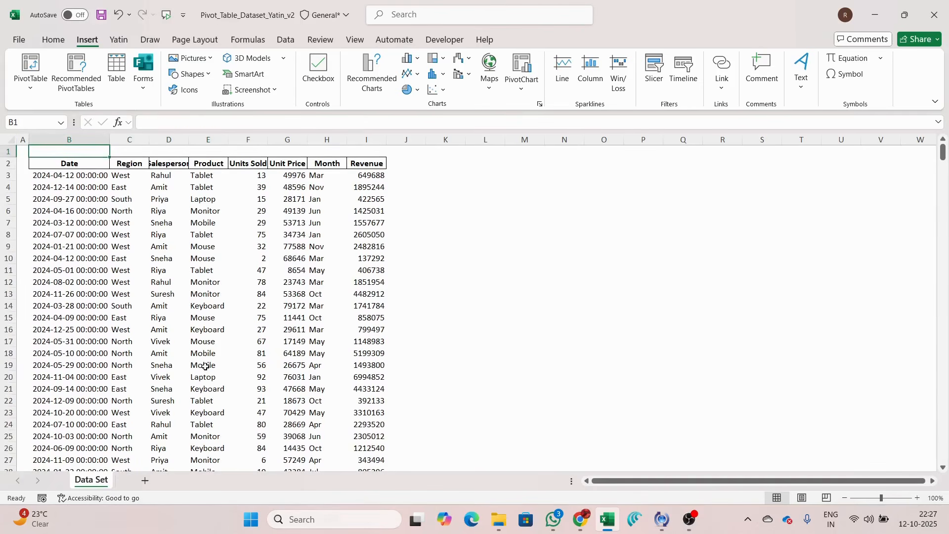
key(Down)
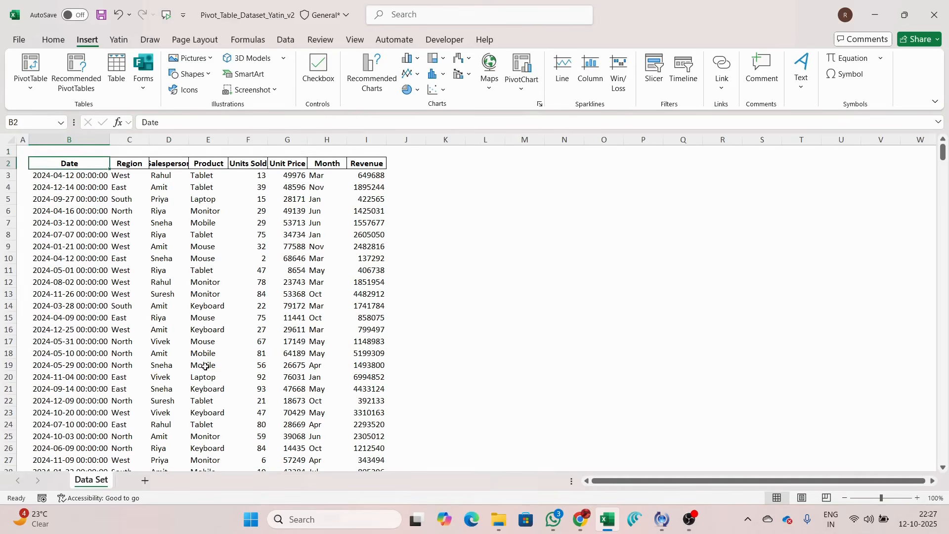
key(ctrl+shift+Right)
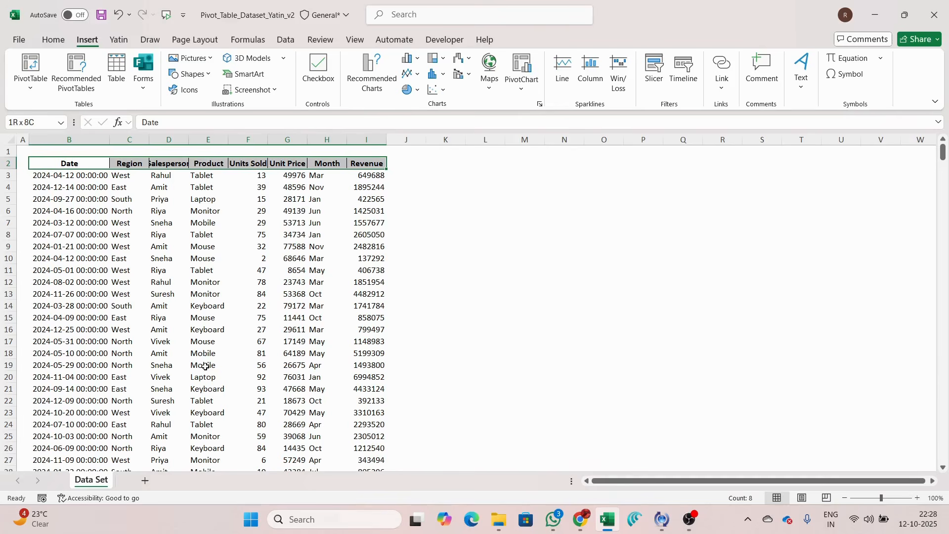
key(ctrl+shift+Down)
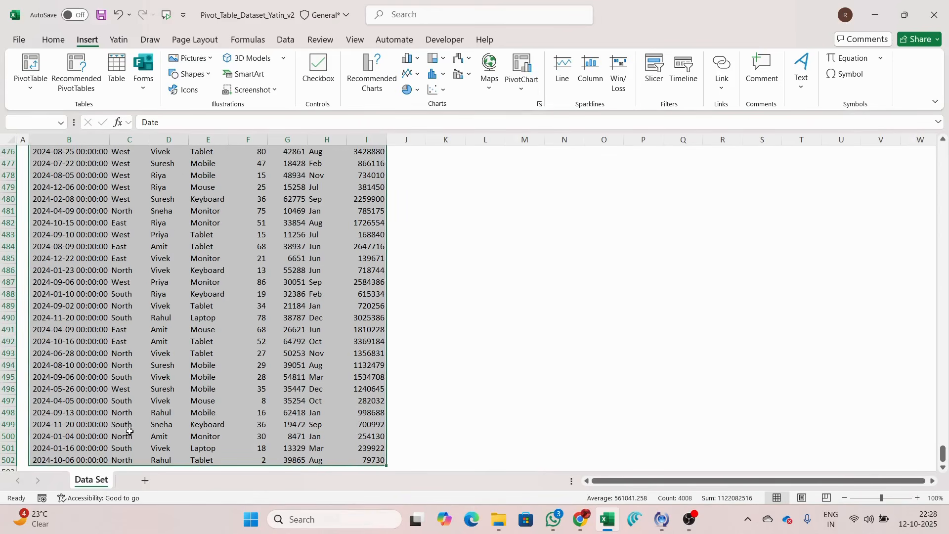
click(82, 42)
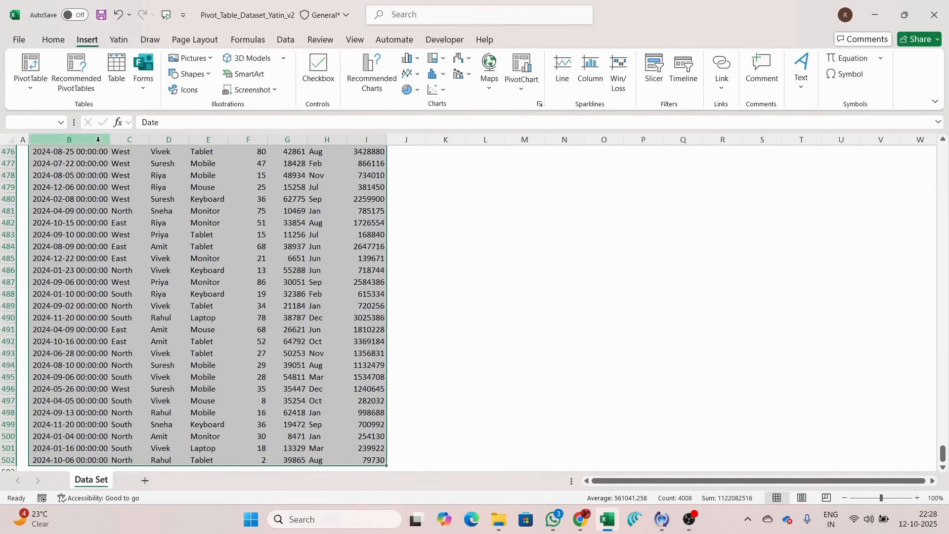
click(27, 89)
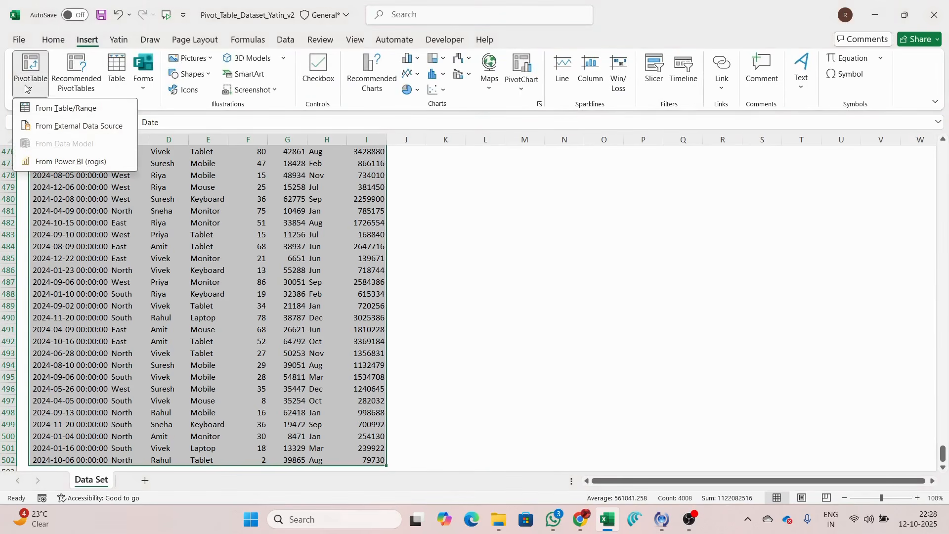
click(51, 108)
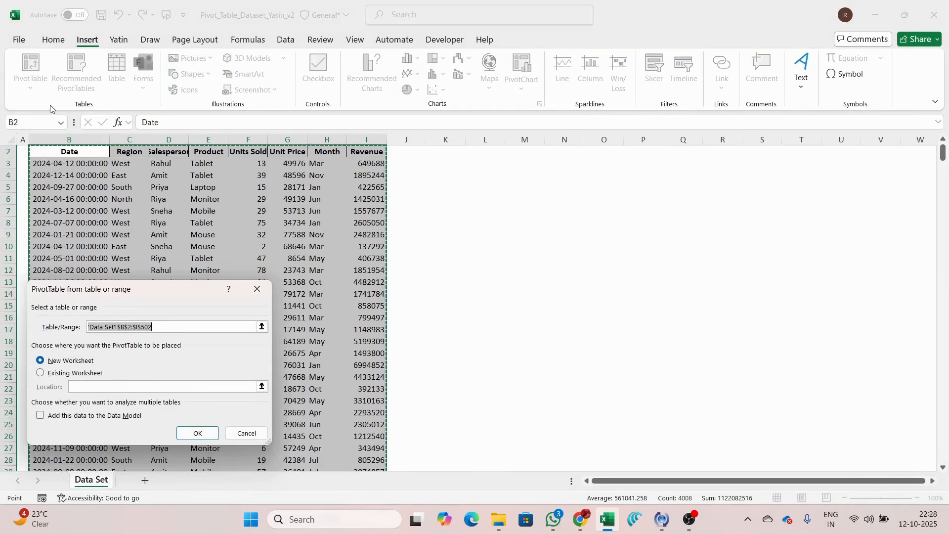
key(Escape)
Create a PivotTable from the full data range B2:I502 of the Data Set sheet on a new worksheet.
key(Up)
key(Down)
key(ctrl+shift+Right)
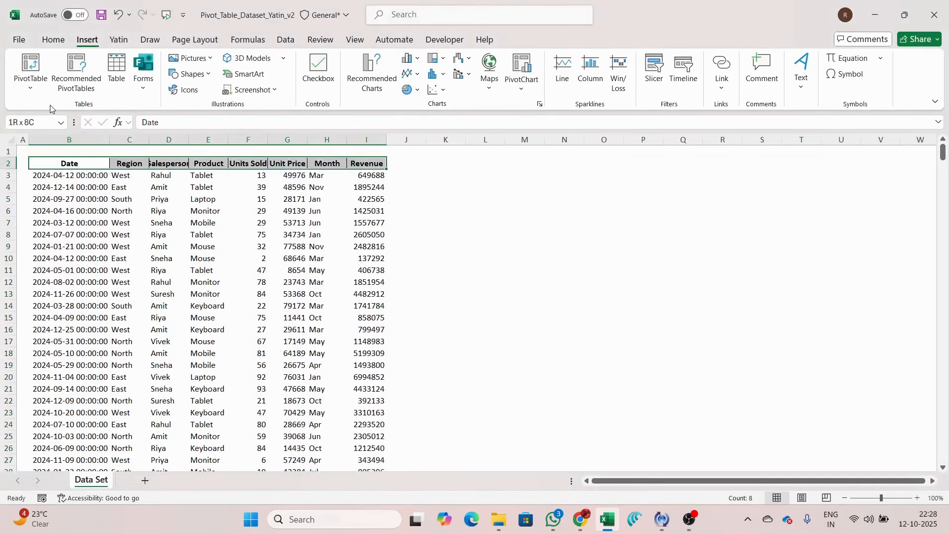
key(ctrl+shift+Down)
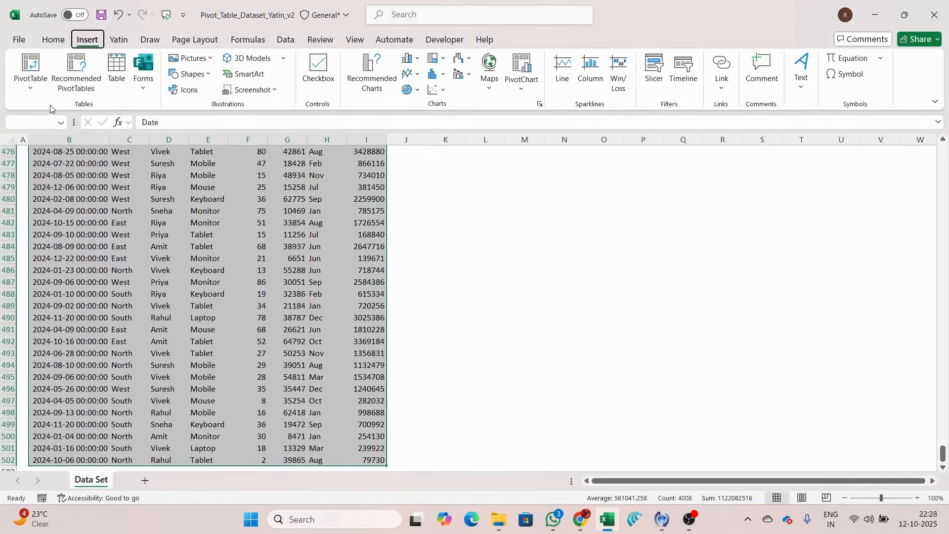
key(alt+n)
key(v)
key(t)
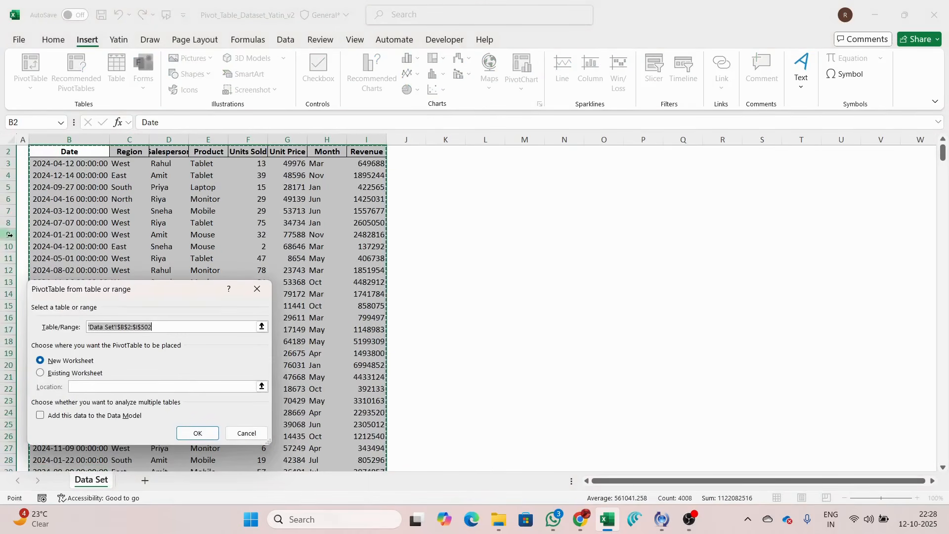
click(41, 373)
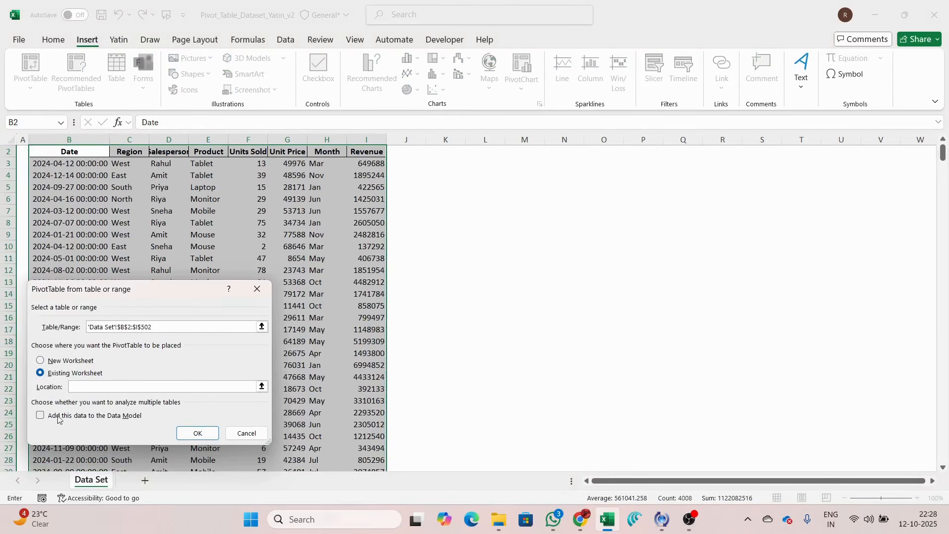
click(57, 363)
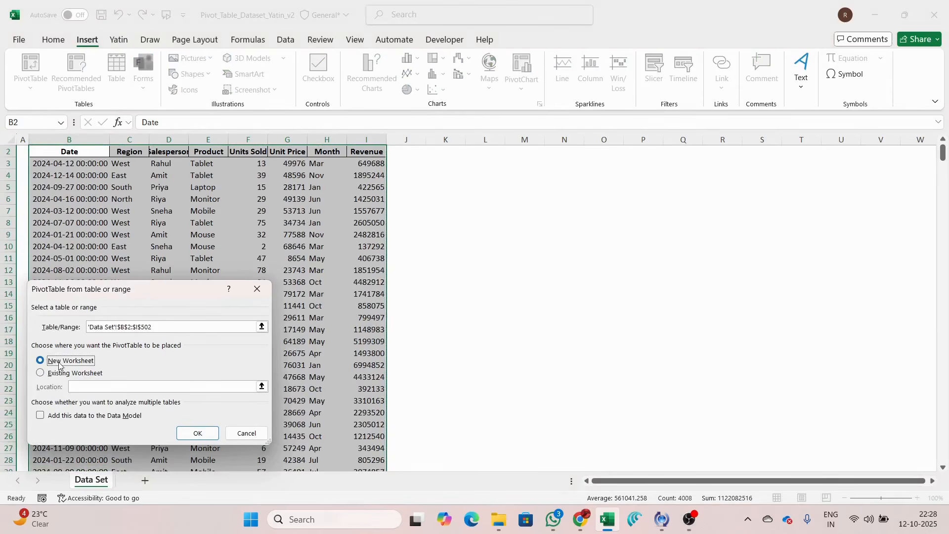
click(206, 438)
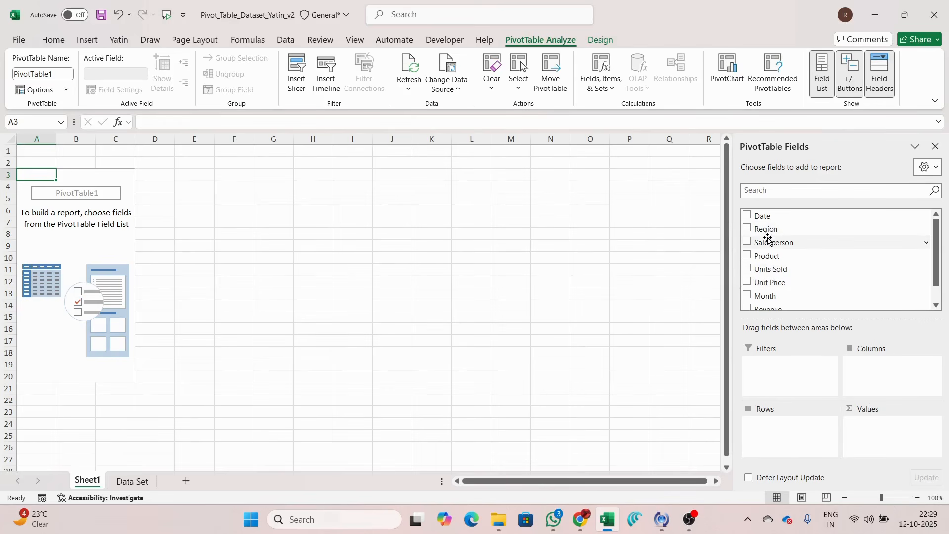
Place Region in the PivotTable's rows and compare it with the Region column in the Data Set sheet.
drag(762, 229, 773, 430)
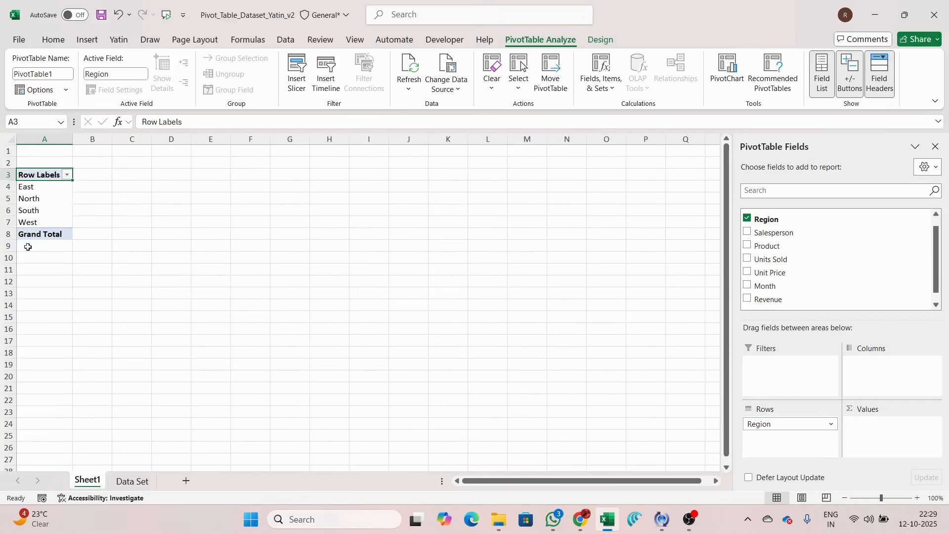
click(114, 478)
drag(127, 166, 115, 376)
click(88, 481)
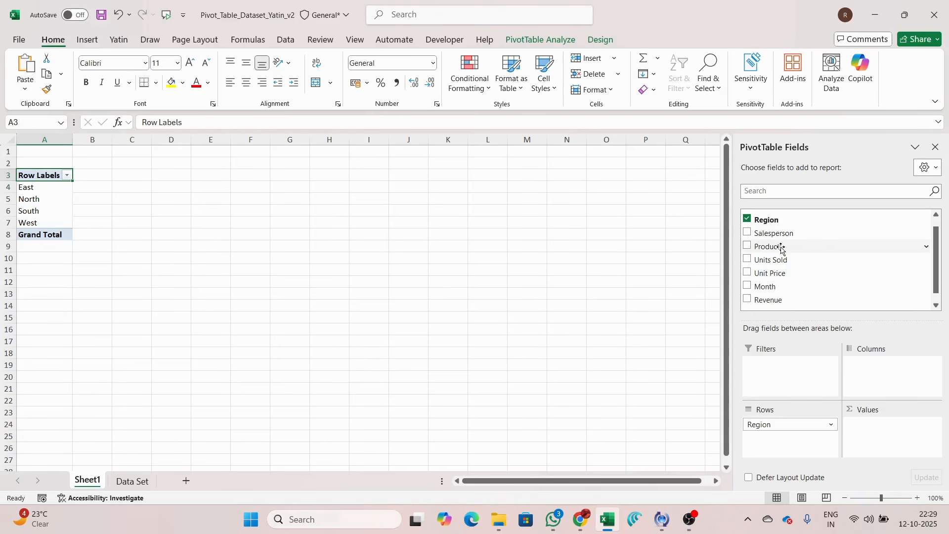
Place Product in the PivotTable's columns and Units Sold in its values, summed.
drag(781, 249, 889, 382)
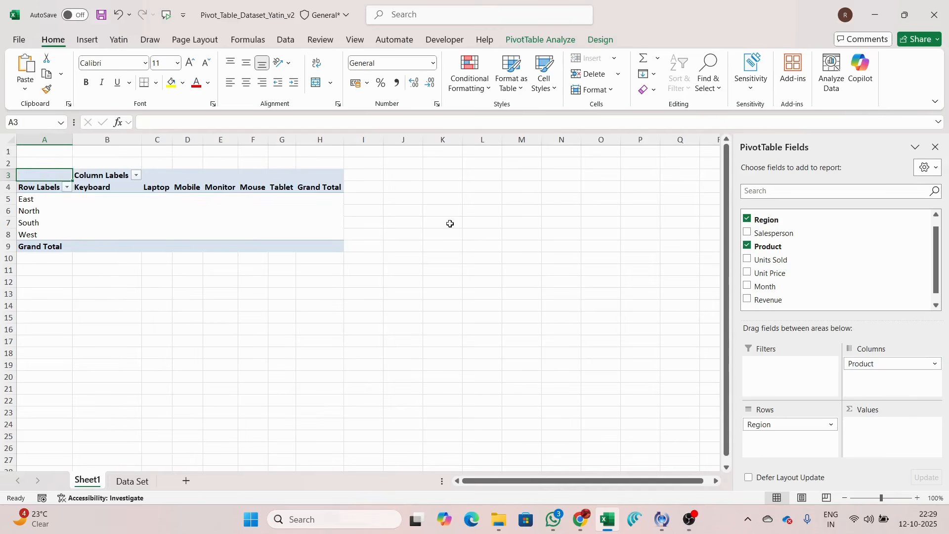
click(150, 187)
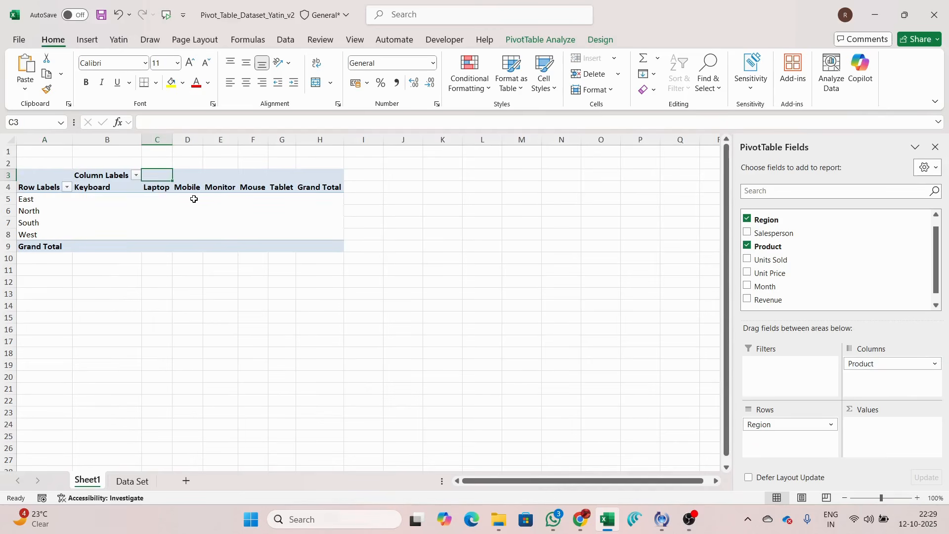
key(Down)
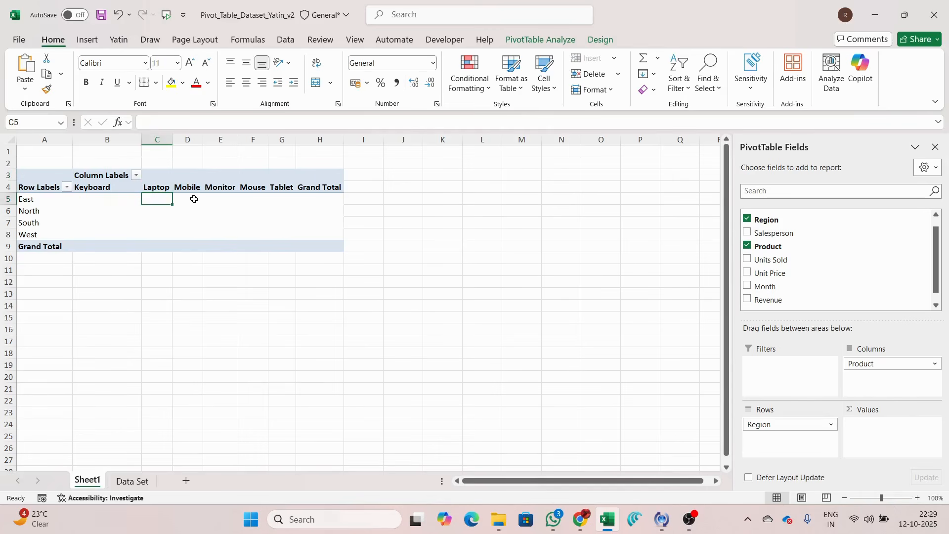
key(Down)
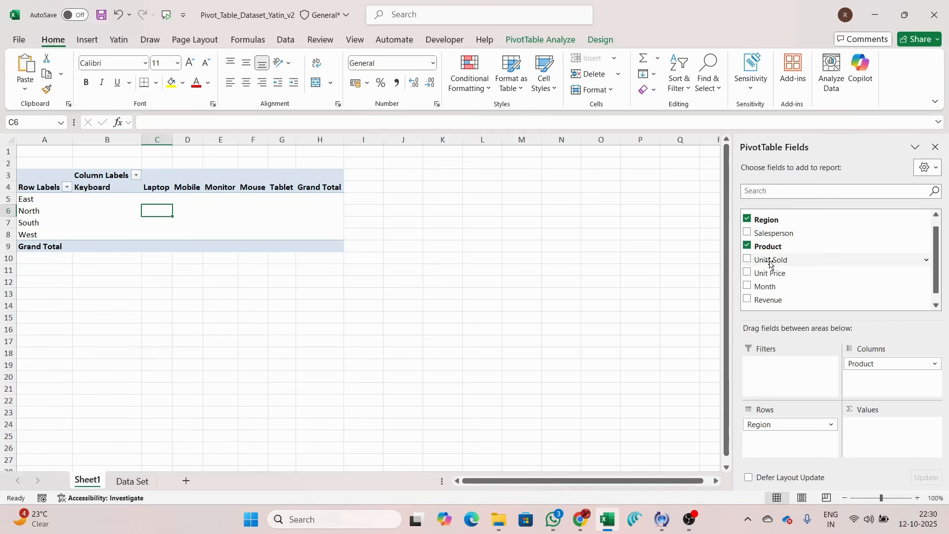
drag(771, 260, 863, 439)
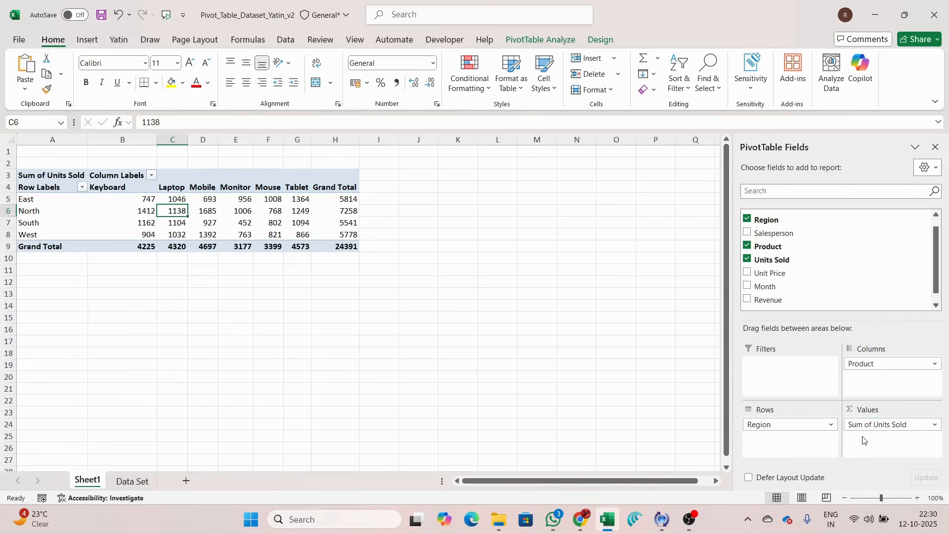
Examine the units-sold figures per product and region in the PivotTable, especially along the East row.
click(147, 198)
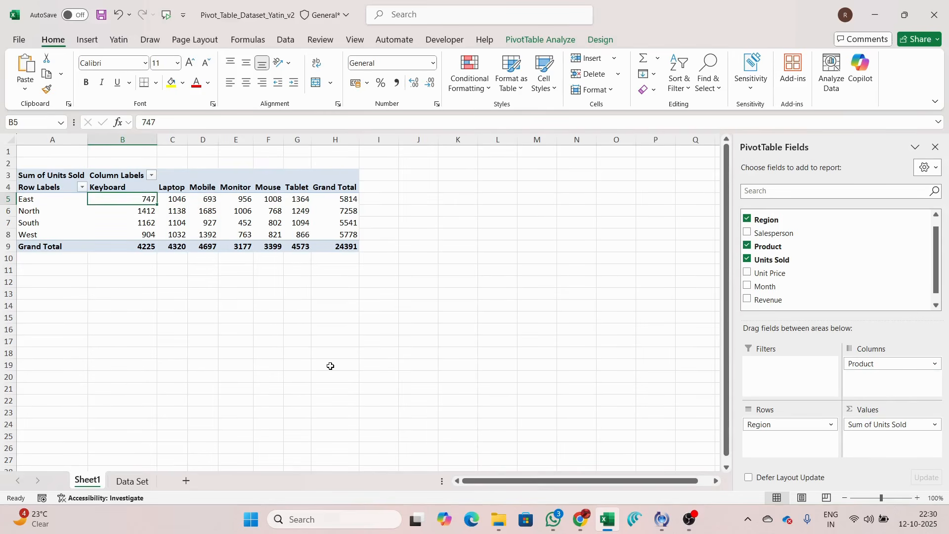
key(Right)
key(ctrl+shift+Down)
key(ctrl+shift+Right)
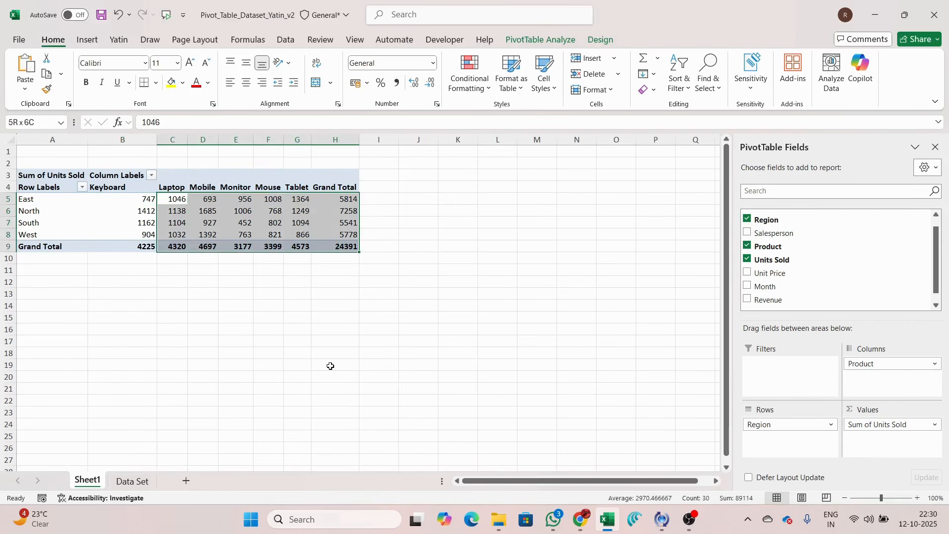
key(Left)
key(Left)
key(shift+space)
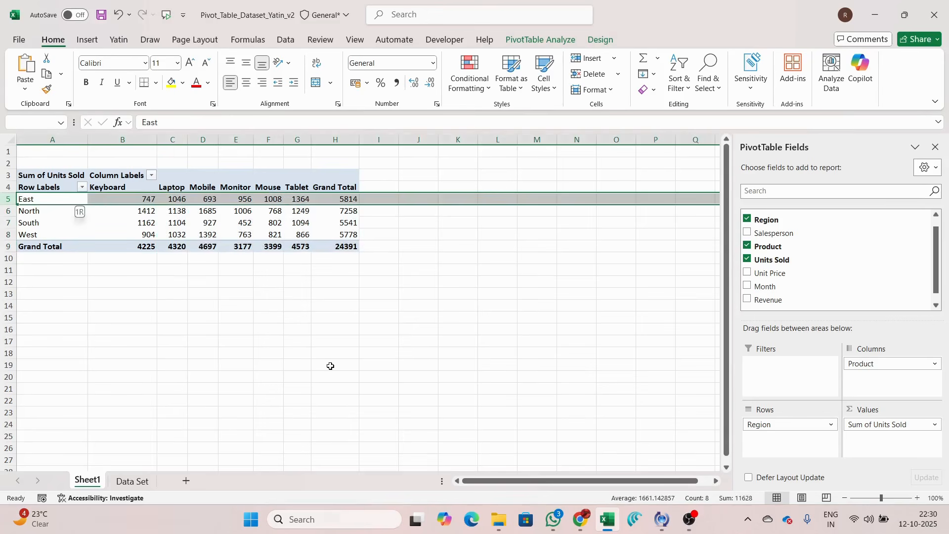
key(Right)
key(Right)
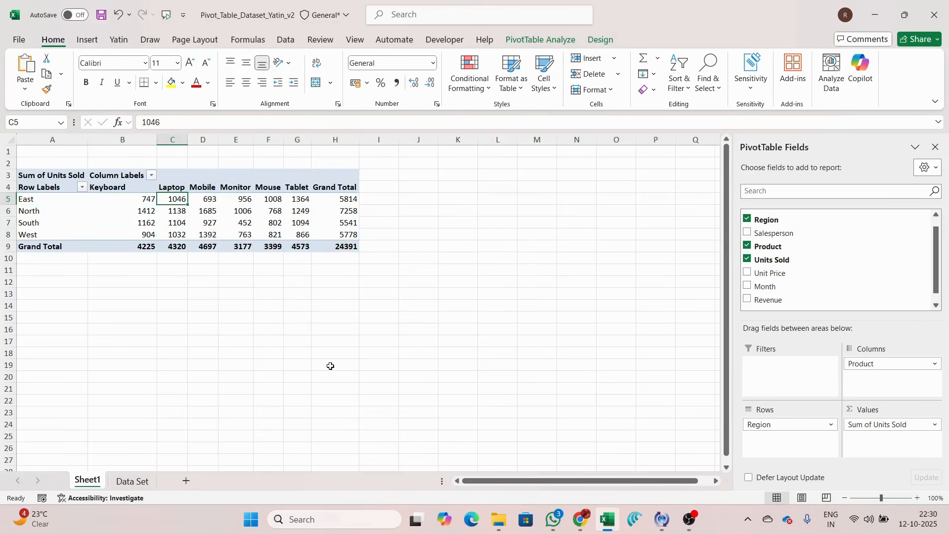
key(Right)
key(Right)
key(Right)
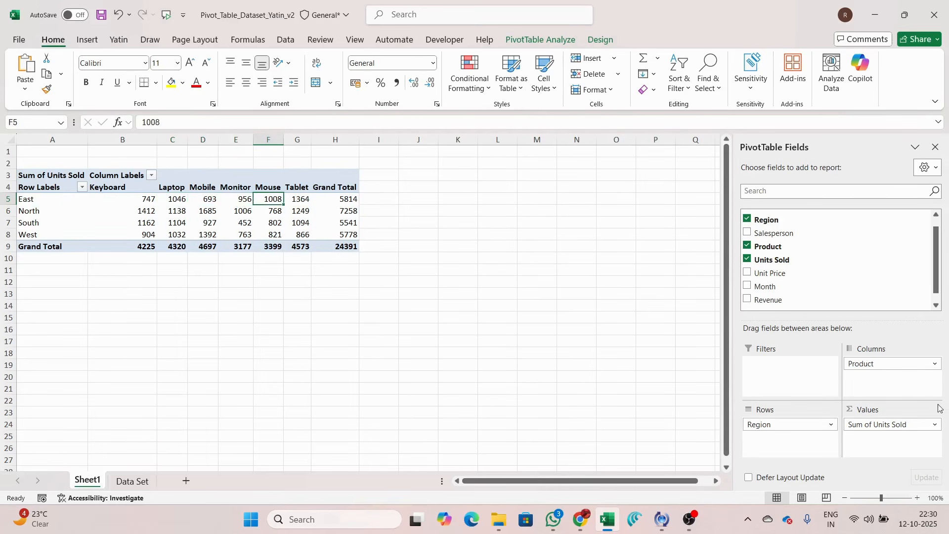
Remove Units Sold from the PivotTable's values.
click(924, 423)
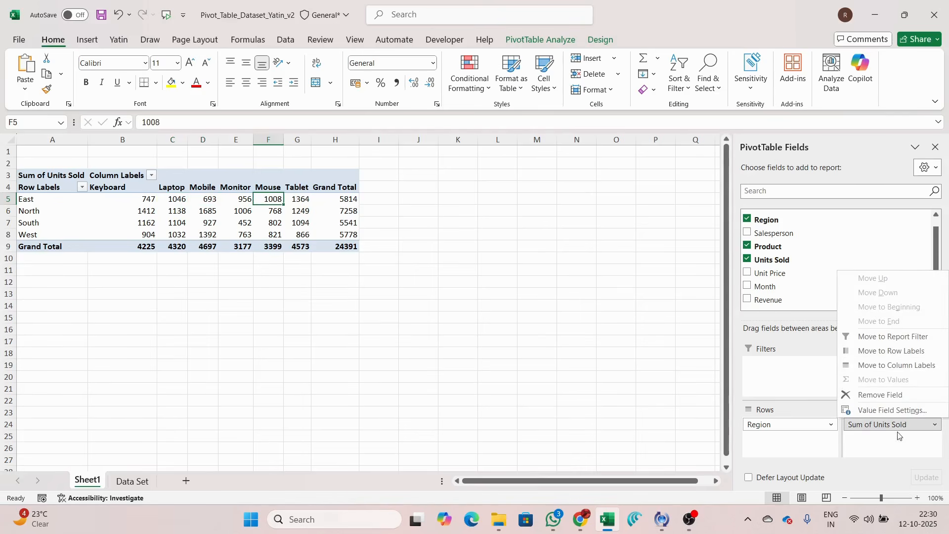
click(698, 413)
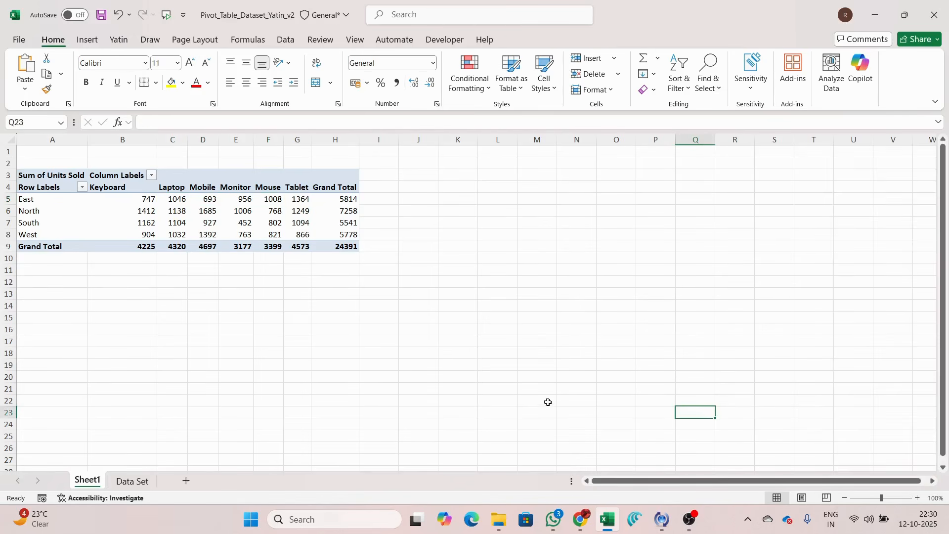
click(227, 199)
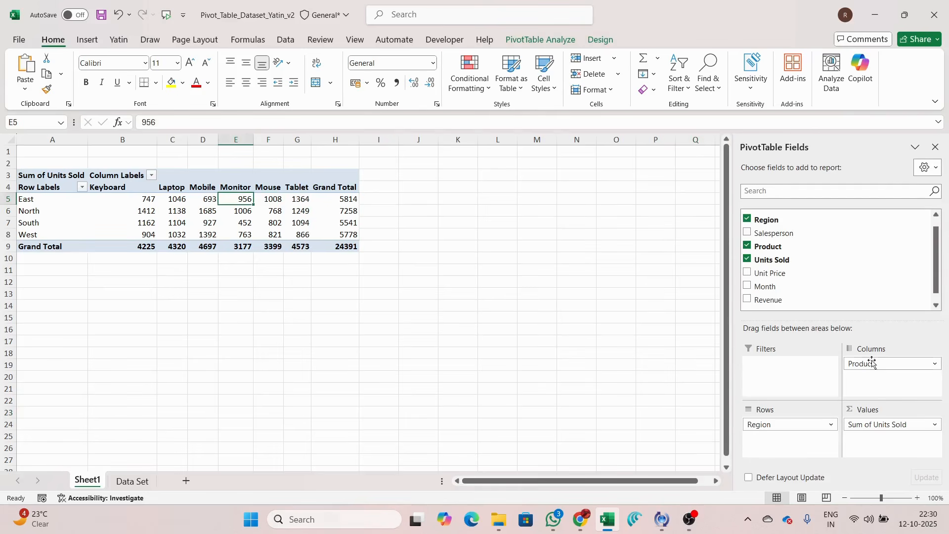
click(747, 259)
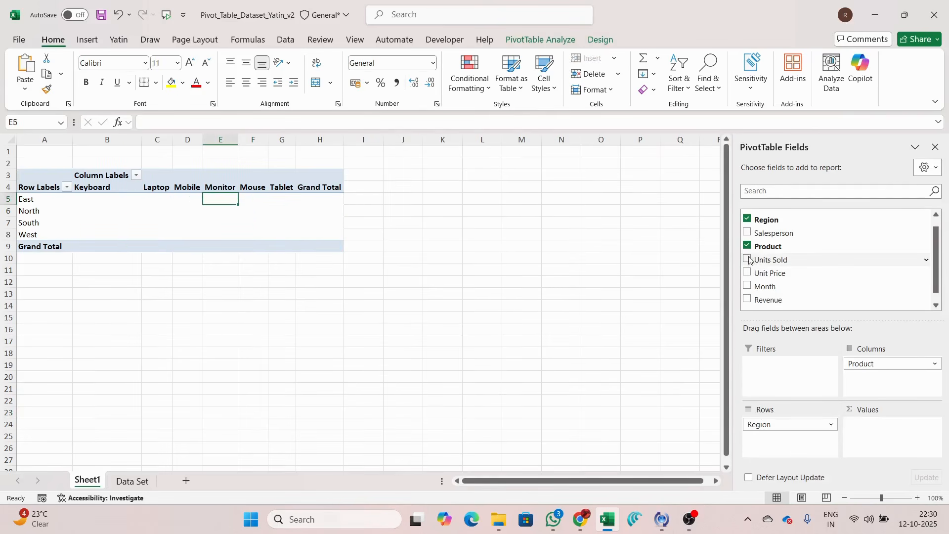
Try Salesperson as the PivotTable's value field and remove it again.
scroll(772, 277, down, 1)
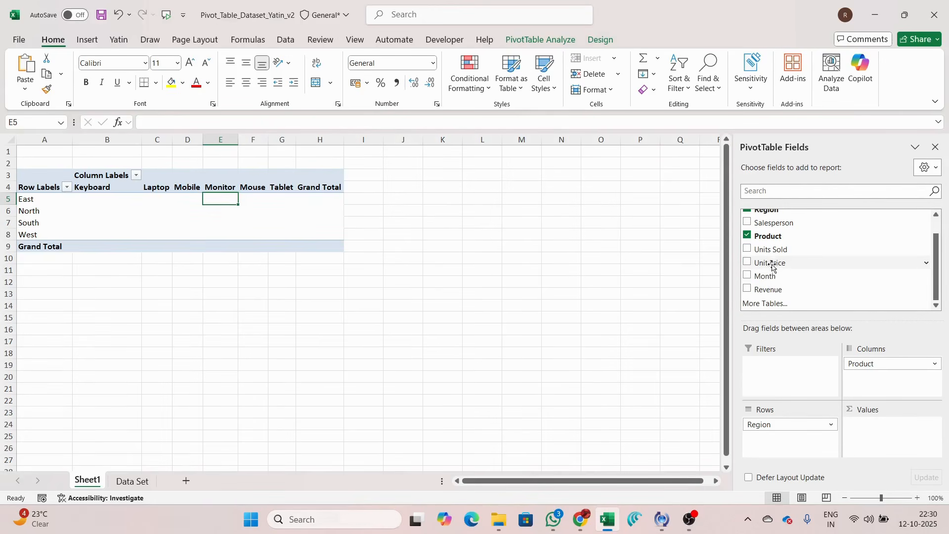
scroll(775, 261, up, 2)
drag(774, 242, 878, 445)
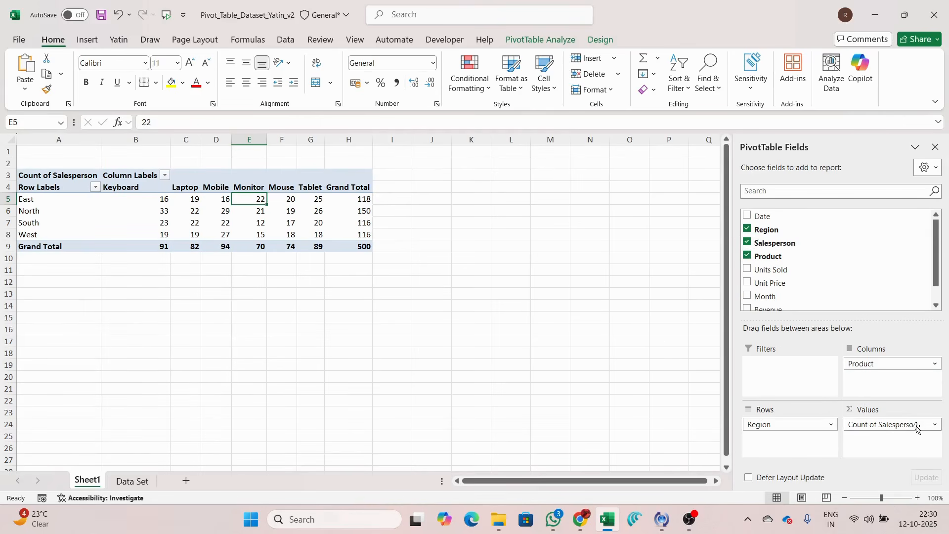
click(935, 425)
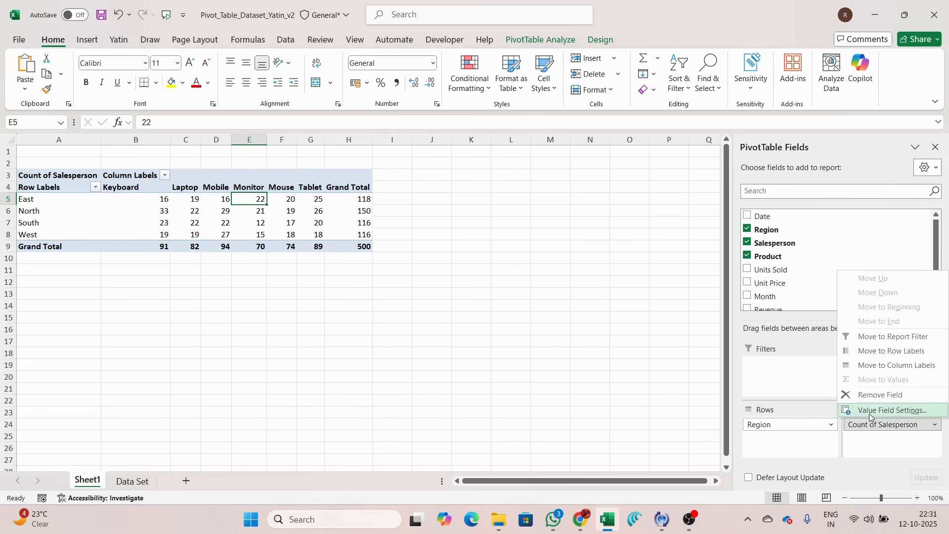
click(765, 244)
click(748, 242)
Add Revenue to the PivotTable's values.
scroll(748, 272, down, 1)
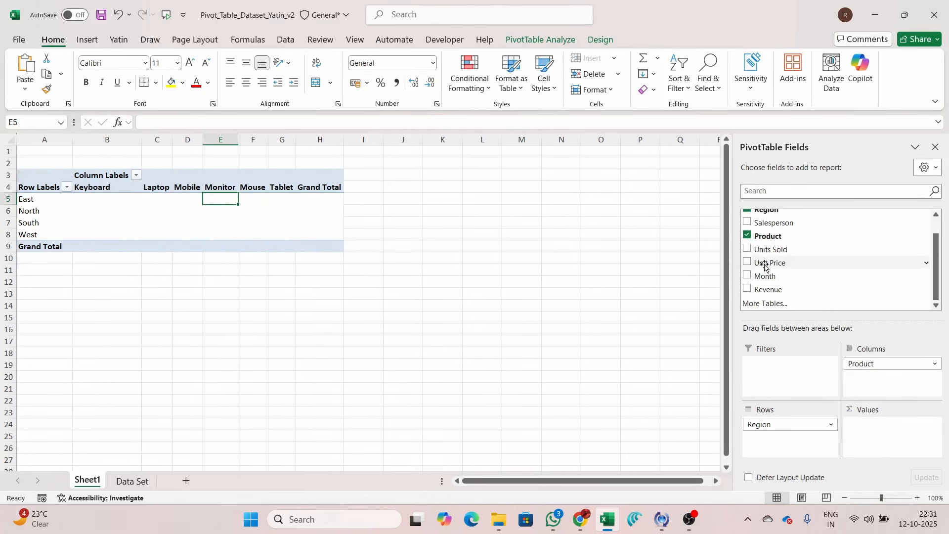
click(747, 288)
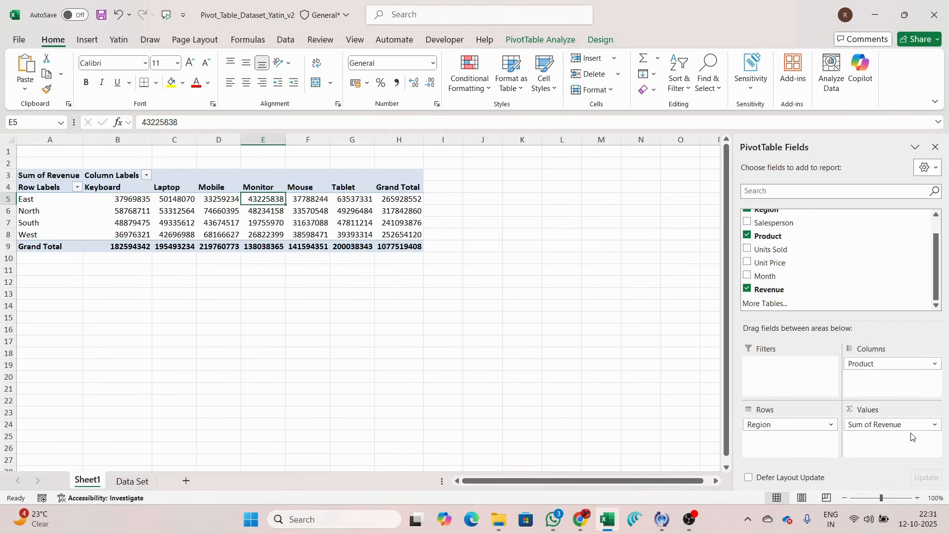
click(919, 428)
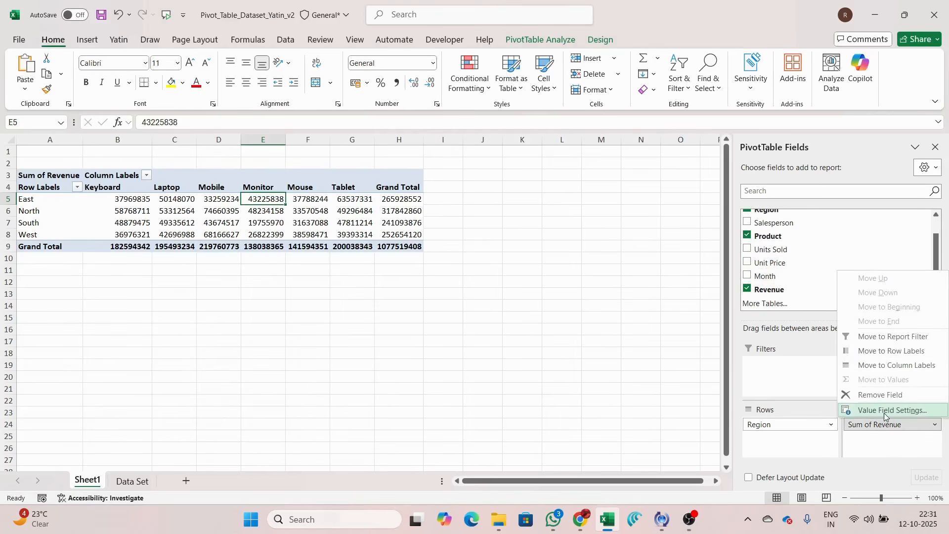
click(903, 446)
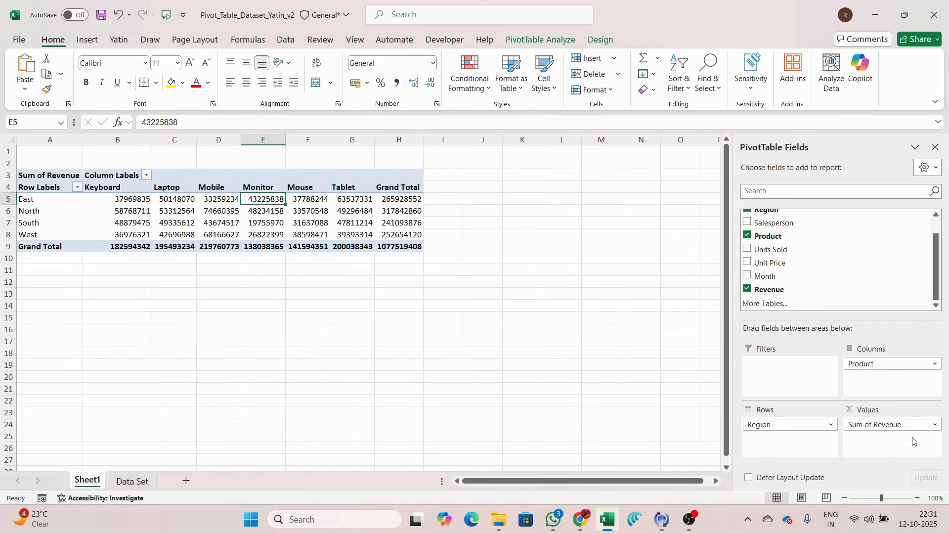
Summarize the Revenue value field by Average instead of Sum.
click(929, 425)
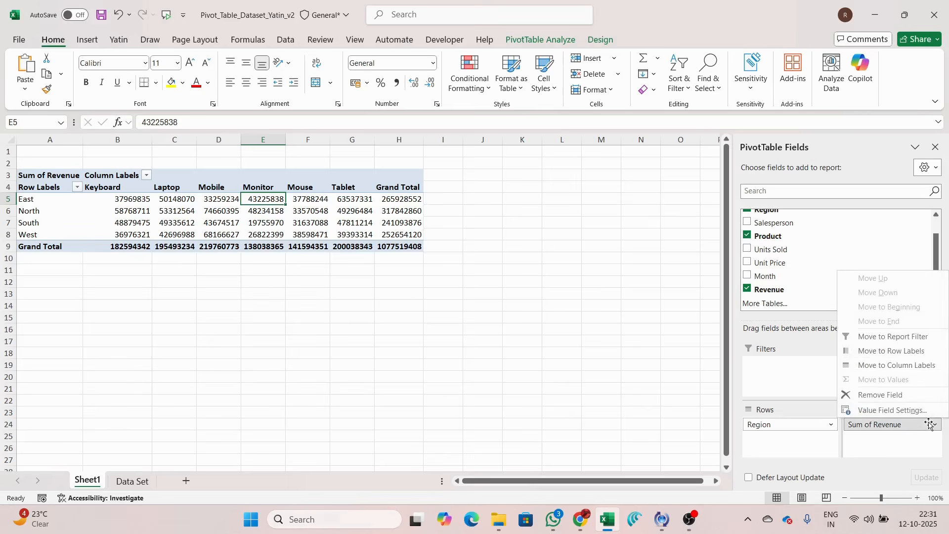
click(891, 410)
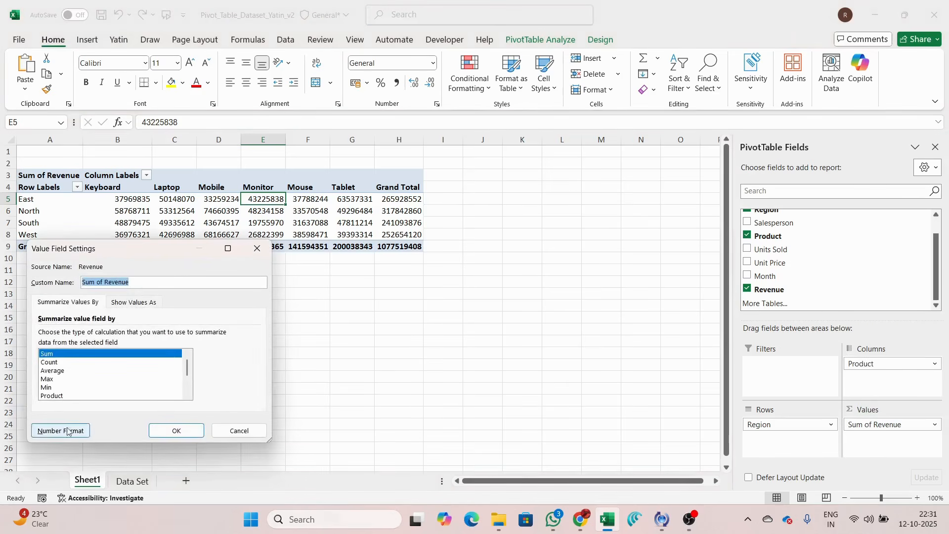
click(83, 371)
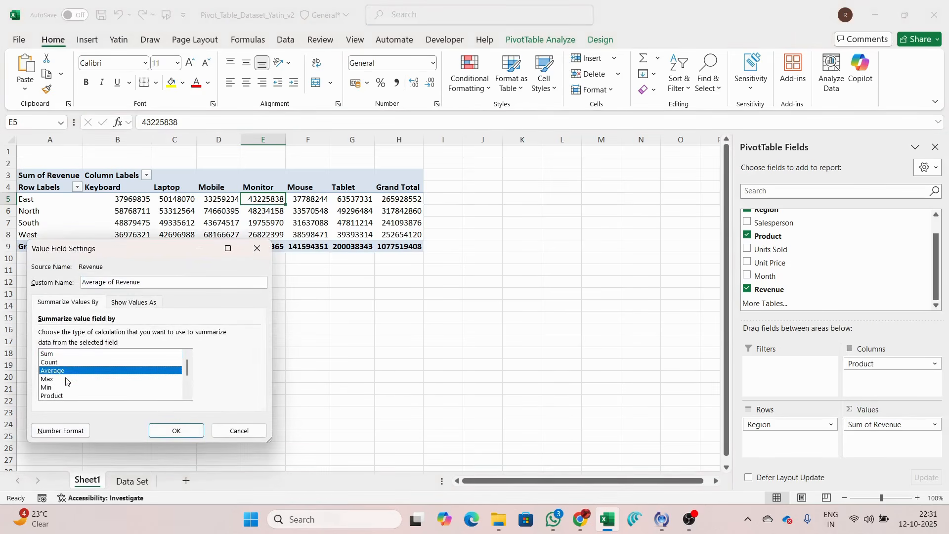
click(68, 381)
click(61, 372)
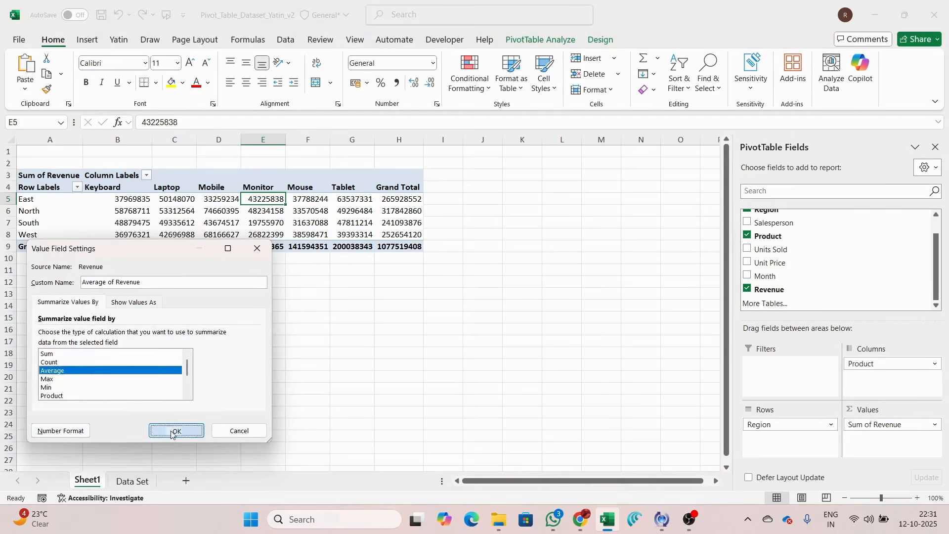
click(171, 431)
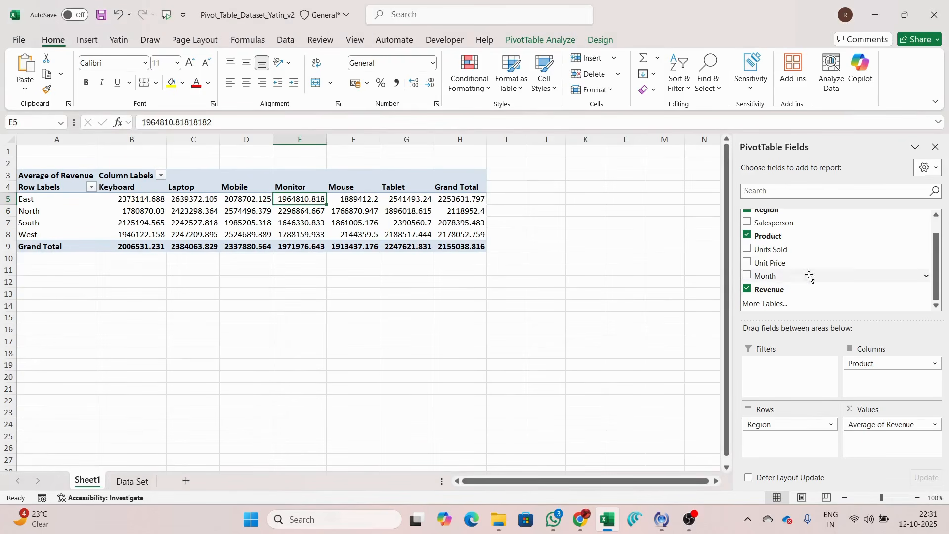
Remove Product from the PivotTable's columns, leaving only Region in the rows.
scroll(785, 297, up, 2)
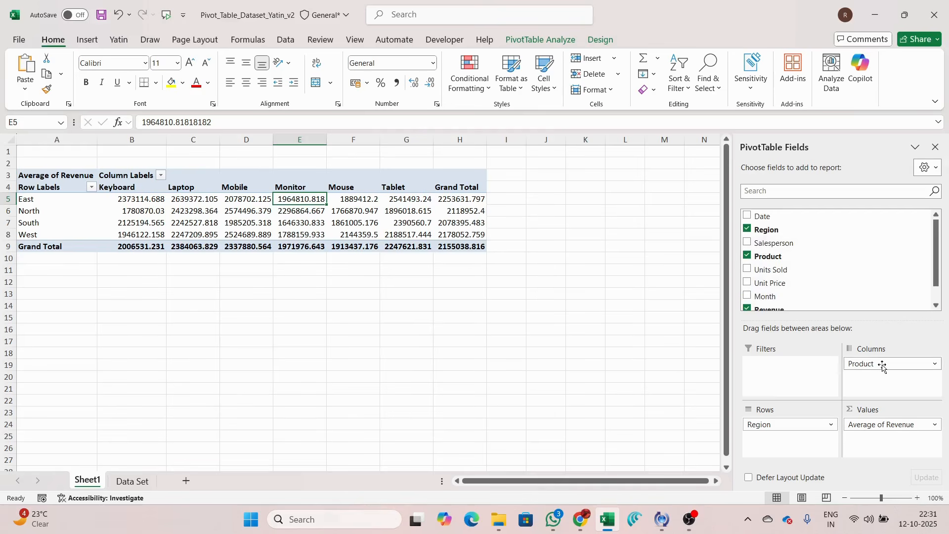
click(747, 256)
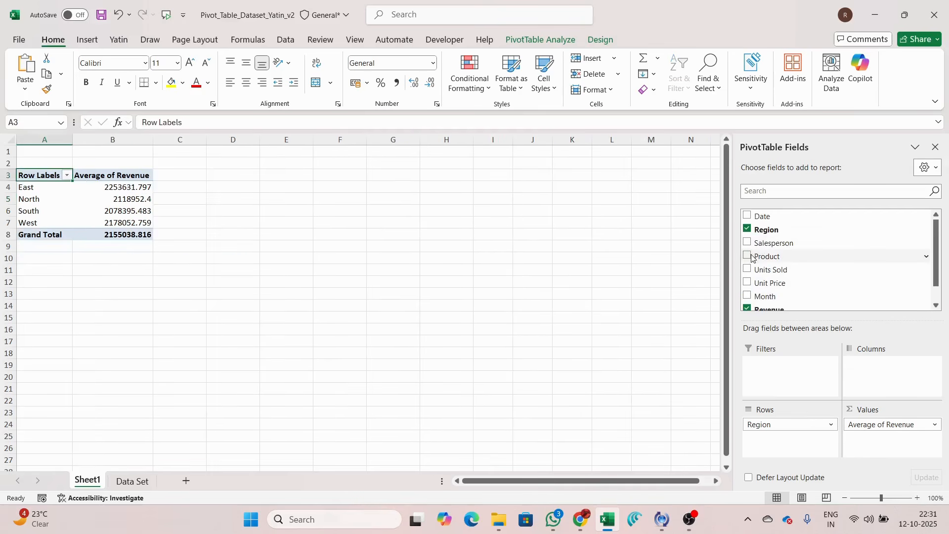
click(748, 256)
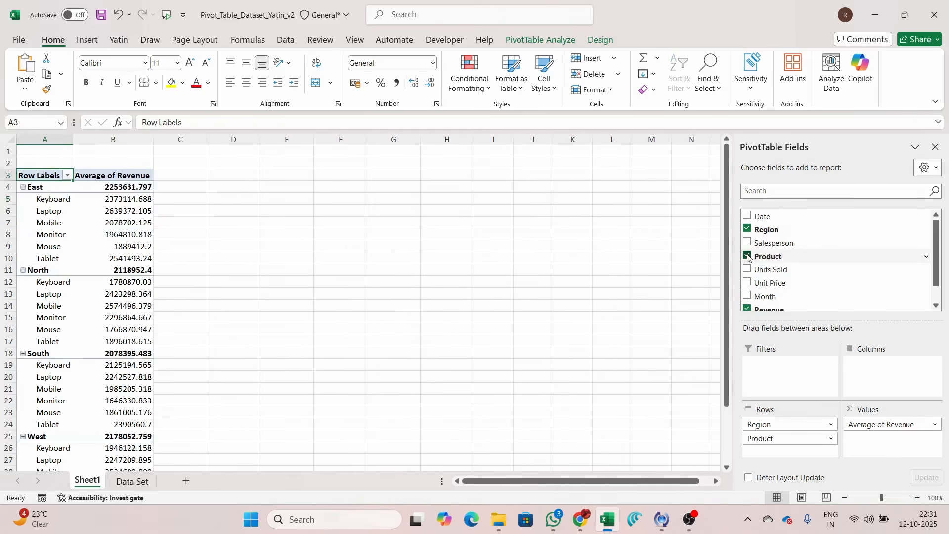
click(748, 256)
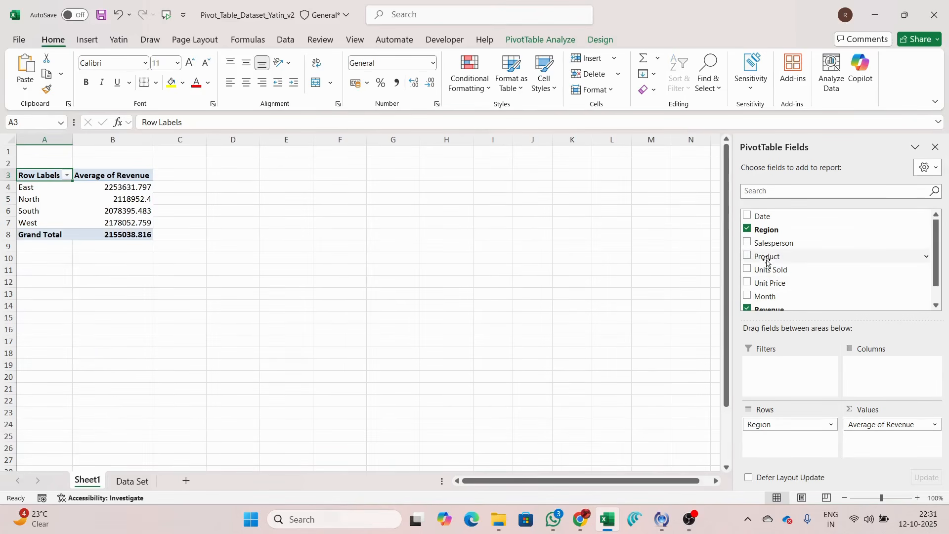
Place Product in the PivotTable's filters and filter the report to Keyboard.
drag(766, 262, 790, 378)
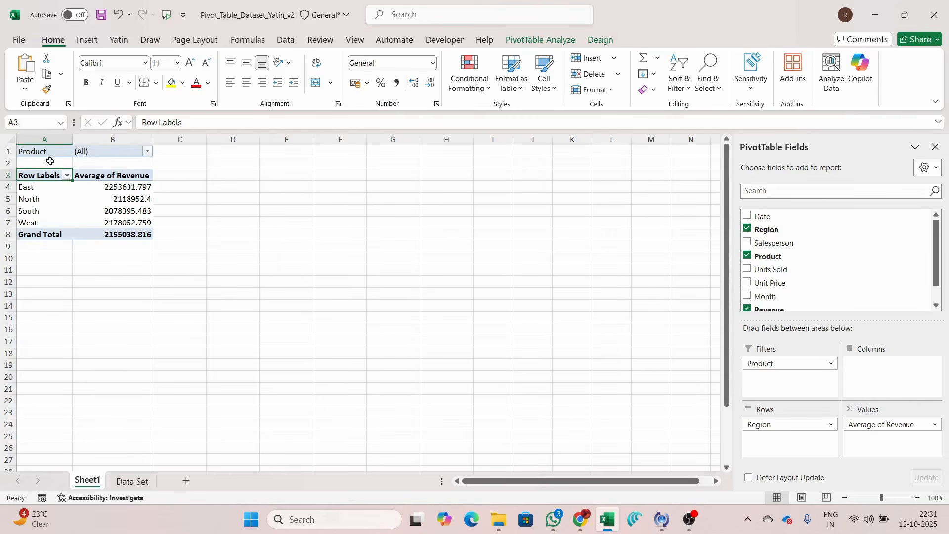
click(149, 152)
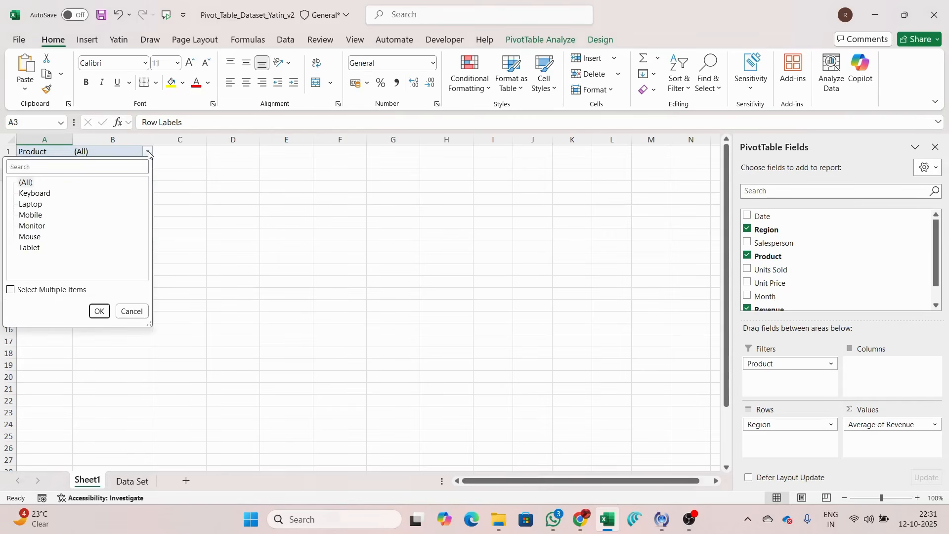
click(37, 195)
click(99, 312)
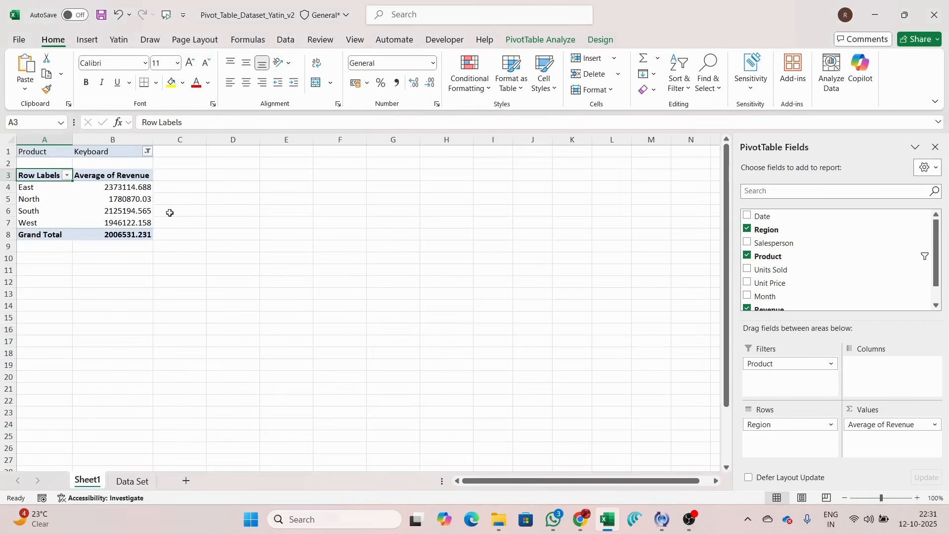
Reset the Product report filter to all products and remove Product from the PivotTable.
click(148, 151)
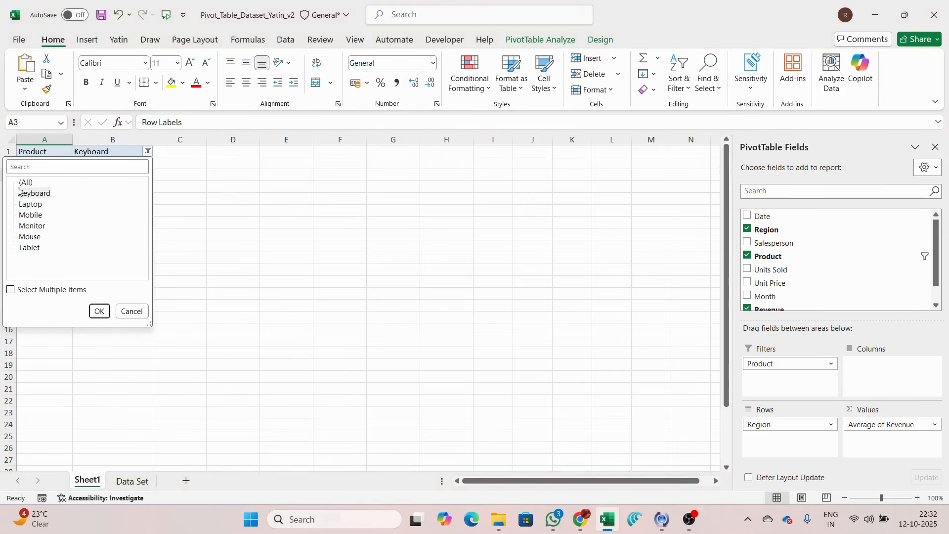
click(103, 314)
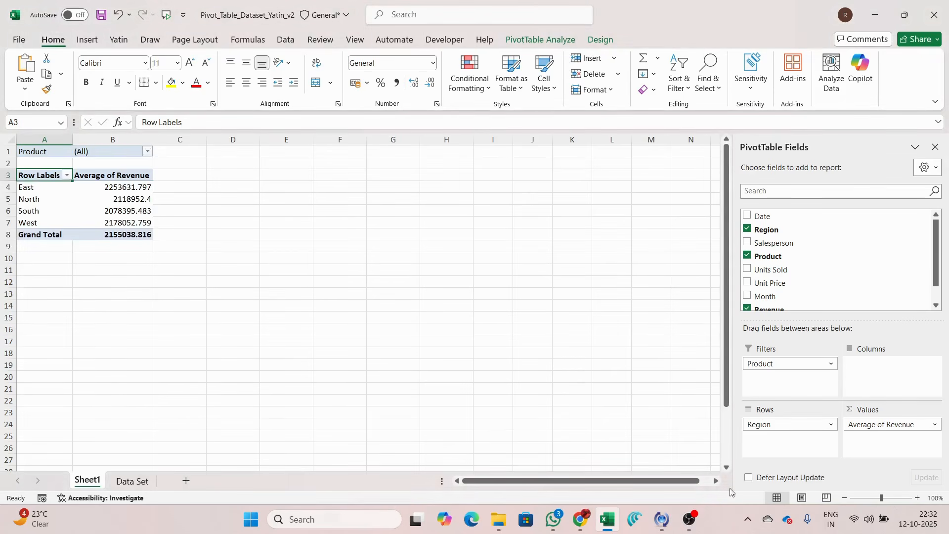
click(747, 256)
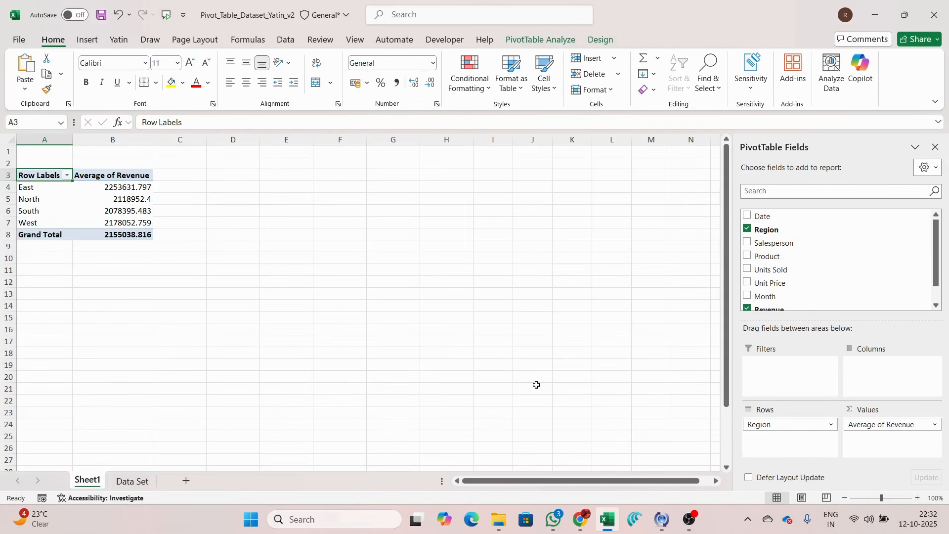
Summarize the Revenue value field by Sum.
click(933, 424)
click(911, 409)
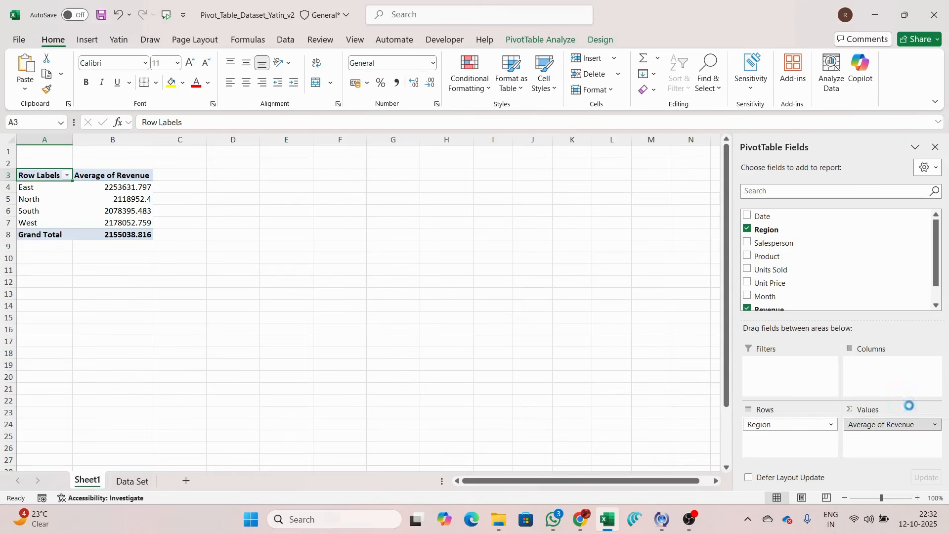
click(89, 354)
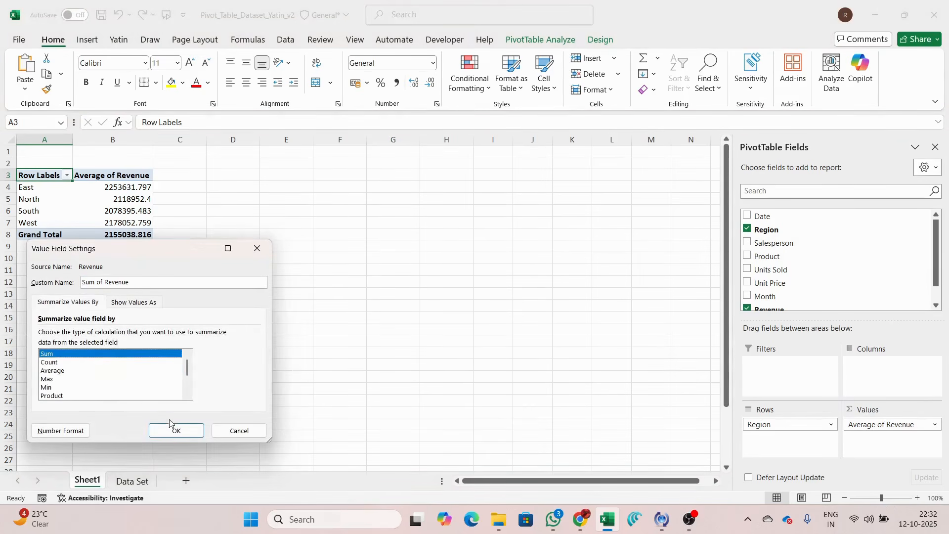
click(178, 429)
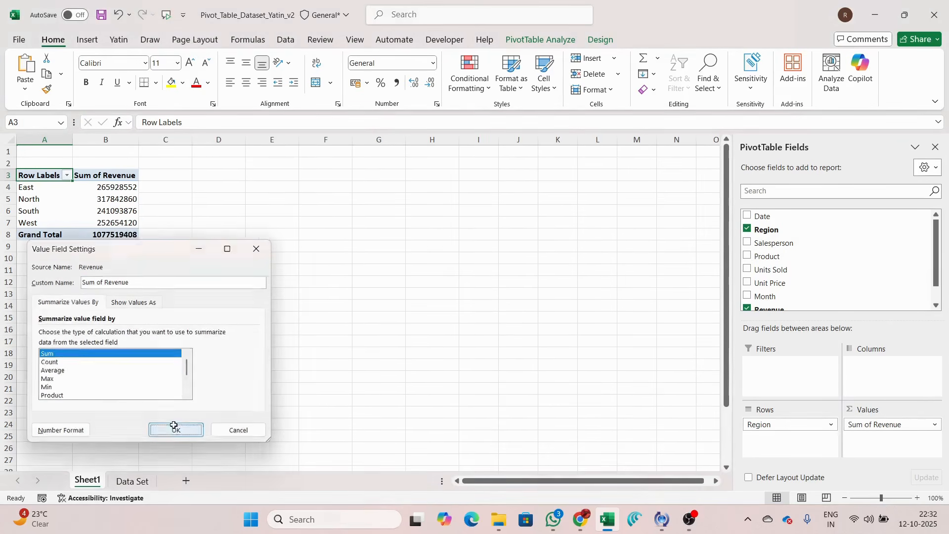
Insert a Product slicer for the PivotTable and place it beside the table, around columns D to F from row 3.
click(82, 42)
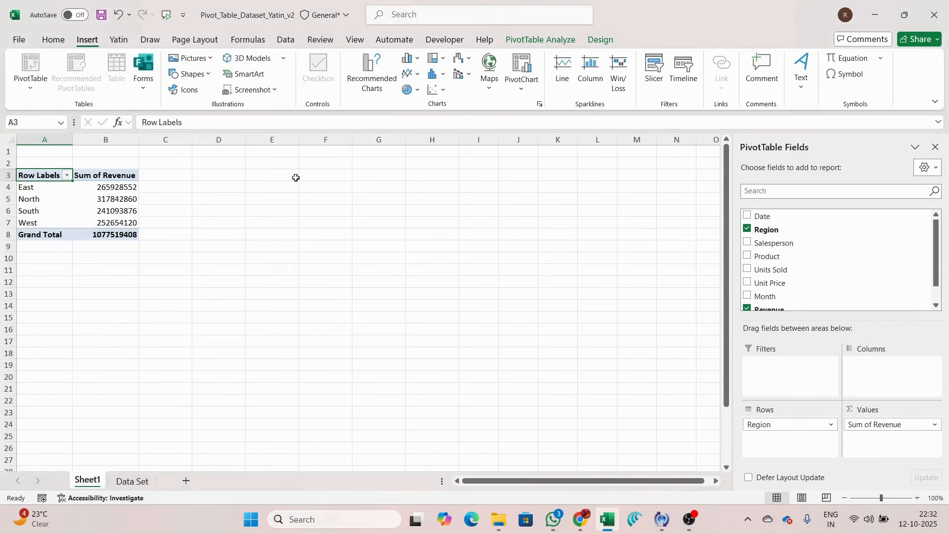
click(538, 44)
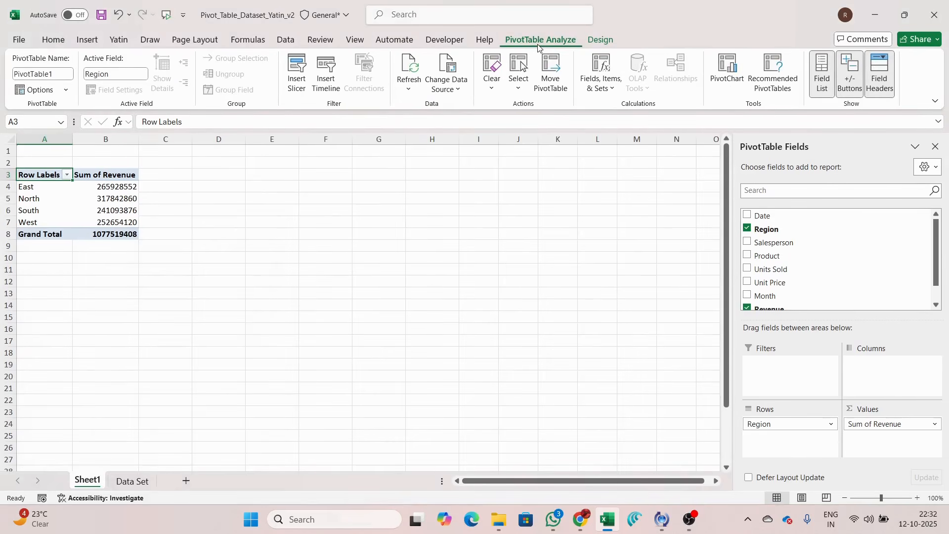
click(297, 72)
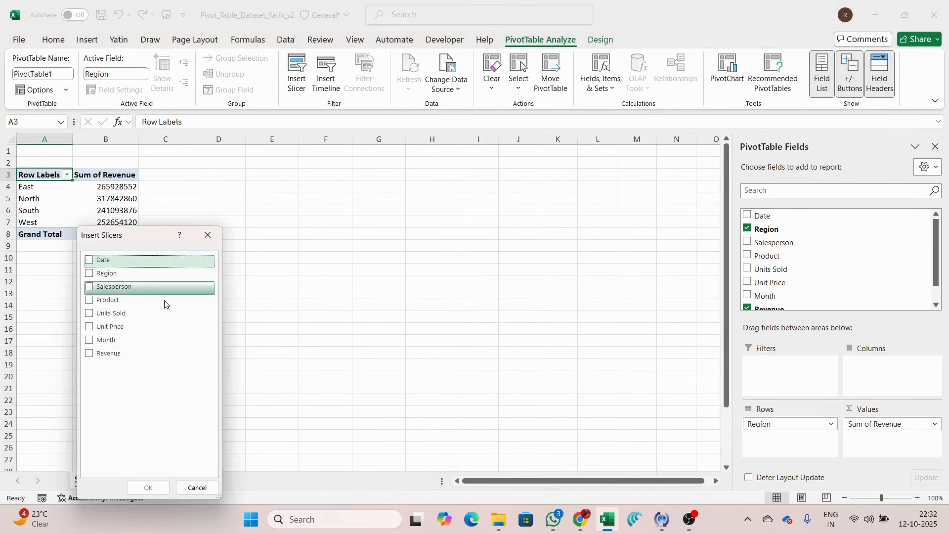
click(110, 300)
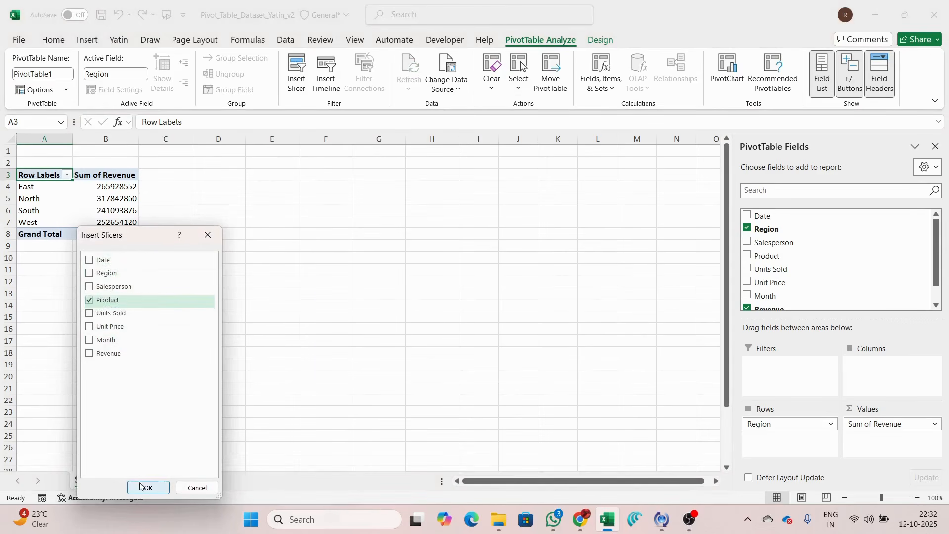
click(139, 487)
drag(362, 233, 238, 174)
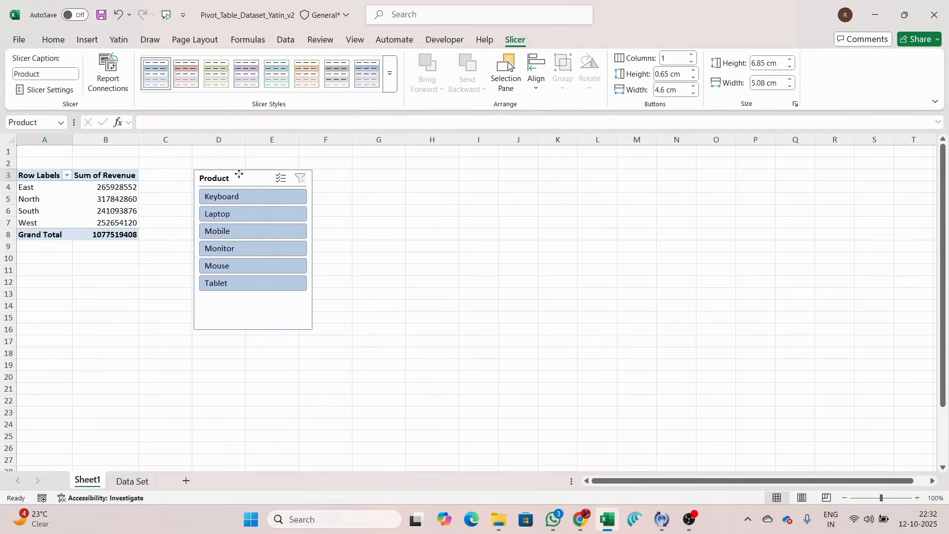
Filter the PivotTable with the Product slicer by Laptop, by Tablet, and finally by Monitor.
click(234, 213)
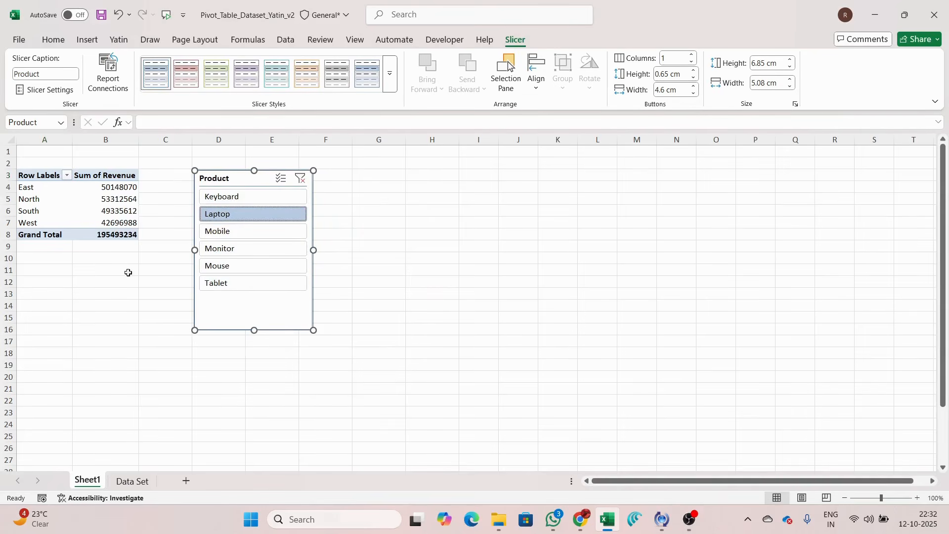
click(244, 285)
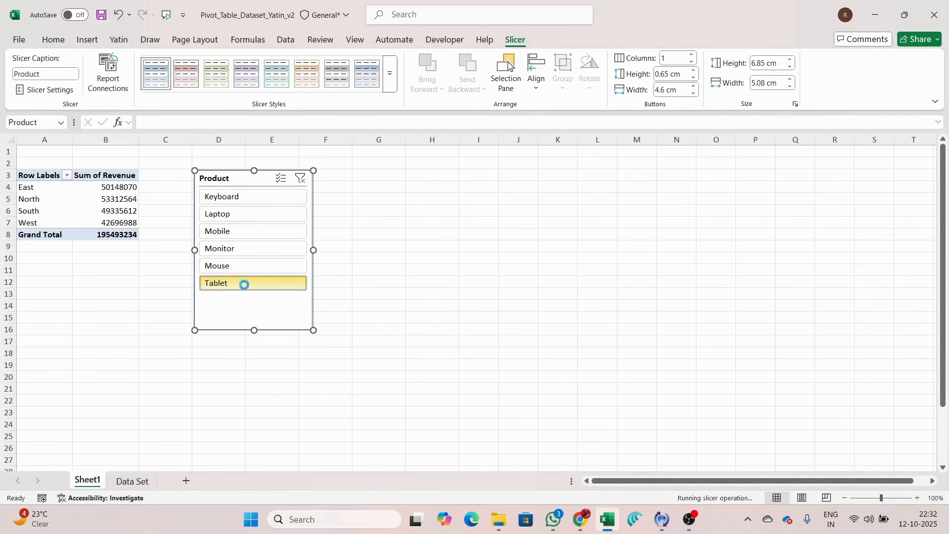
click(225, 250)
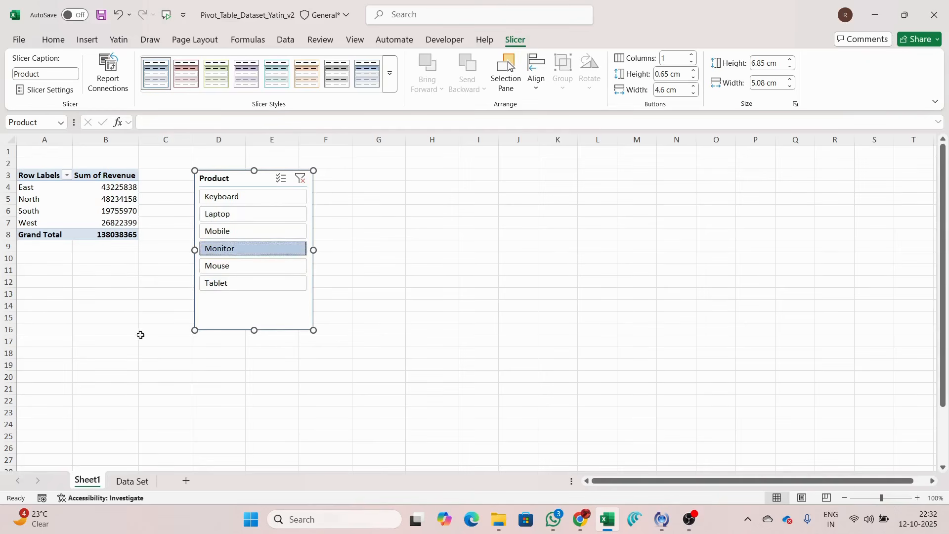